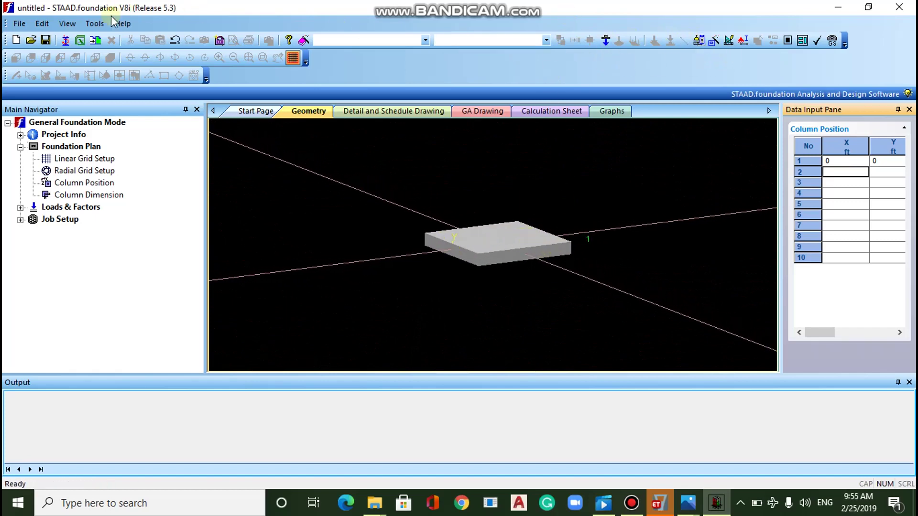
{"action": "left_click", "coordinate": [87, 25]}
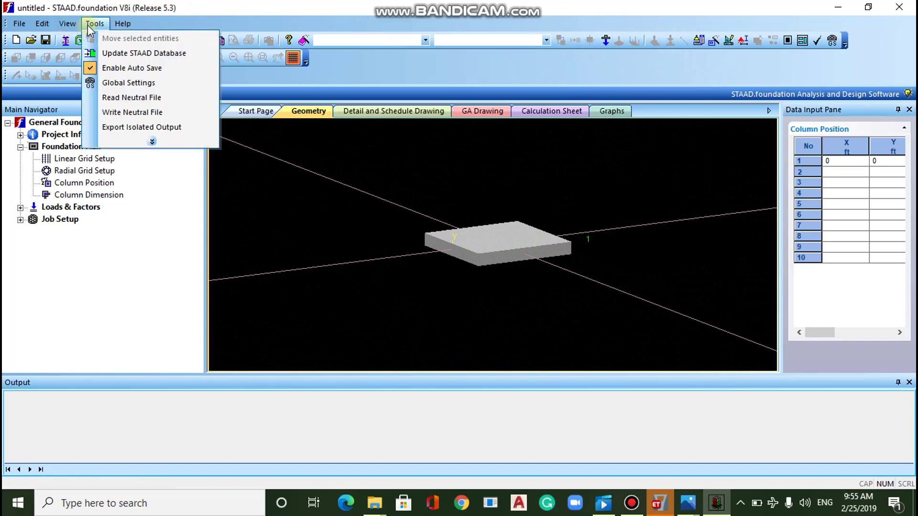
{"action": "mouse_move", "coordinate": [75, 24]}
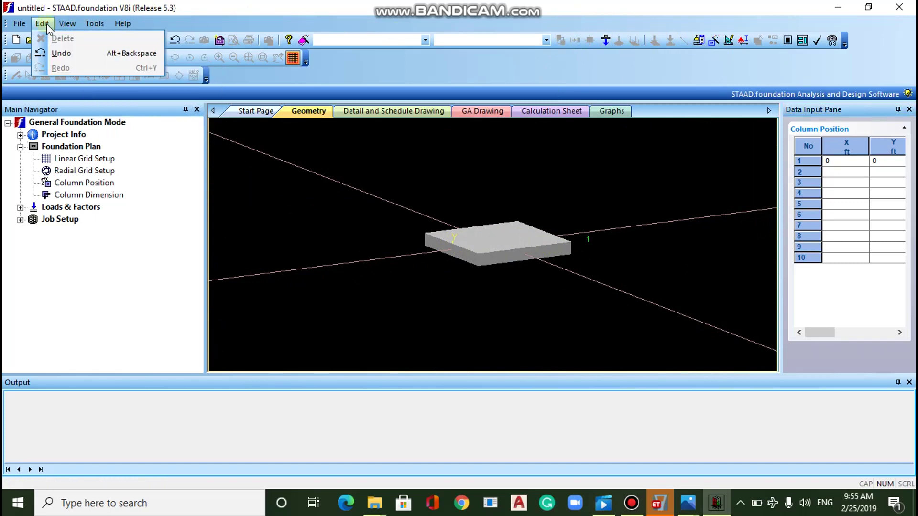
{"action": "left_click", "coordinate": [174, 171]}
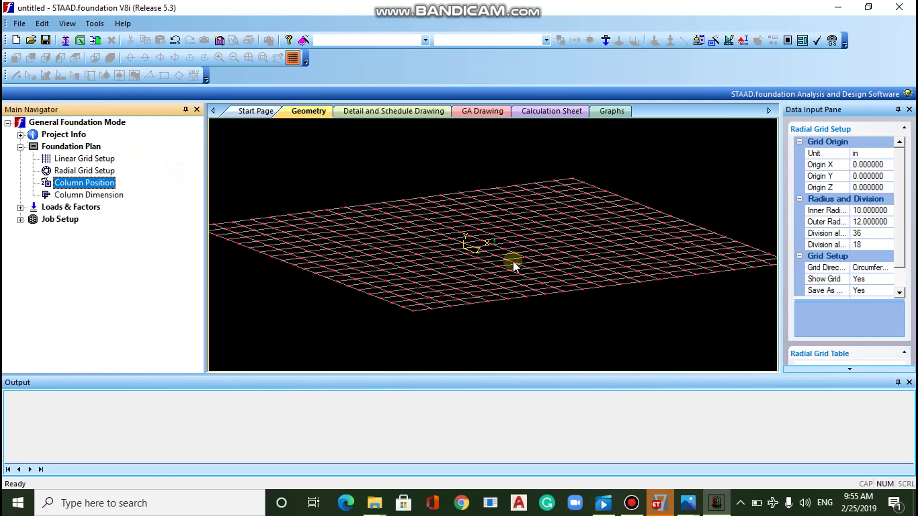
{"action": "scroll", "coordinate": [481, 243], "scroll_direction": "up", "scroll_amount": 3}
{"action": "scroll", "coordinate": [423, 220], "scroll_direction": "up", "scroll_amount": 6}
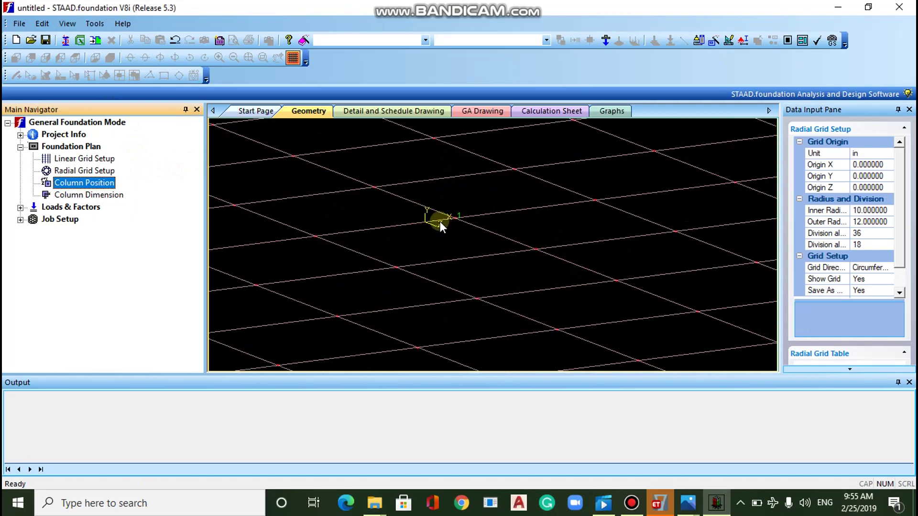
{"action": "scroll", "coordinate": [473, 232], "scroll_direction": "up", "scroll_amount": 4}
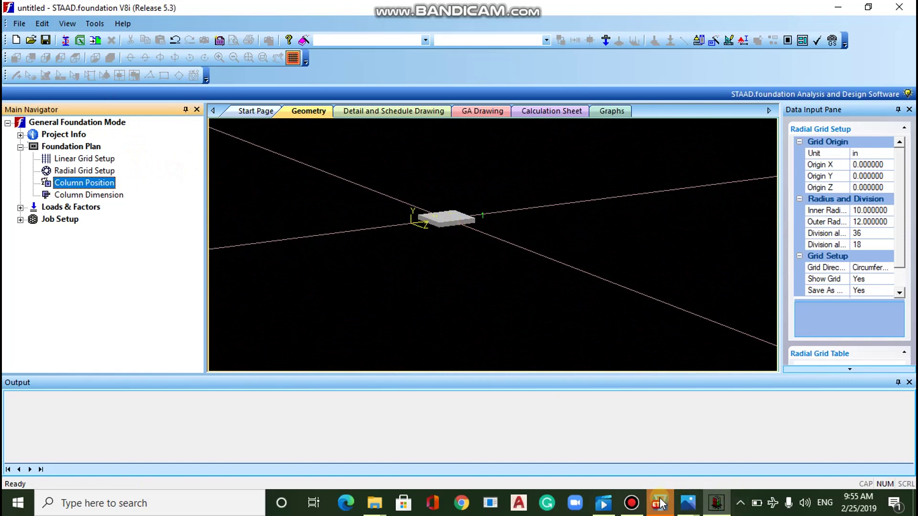
Switch to ETABS and unlock the beam and column design model, accepting deletion of its analysis results
{"action": "mouse_move", "coordinate": [659, 502]}
{"action": "left_click", "coordinate": [647, 454]}
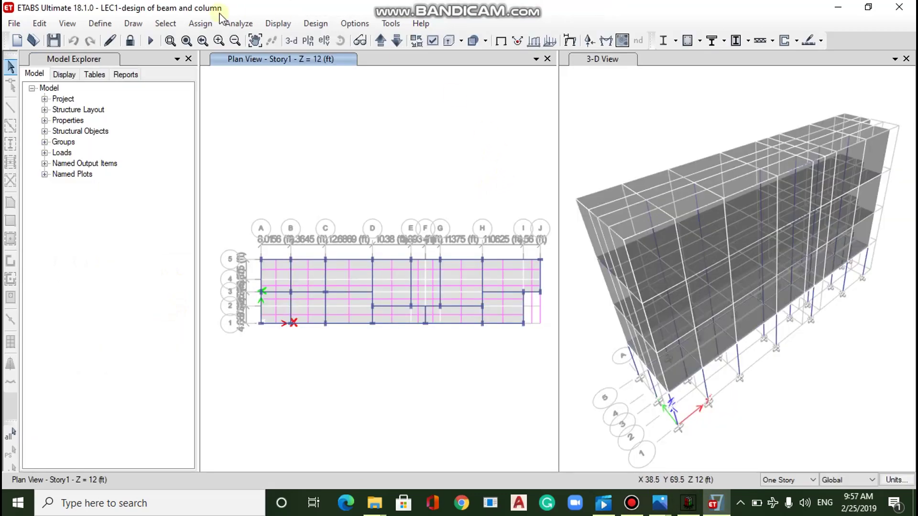
{"action": "left_click", "coordinate": [134, 42]}
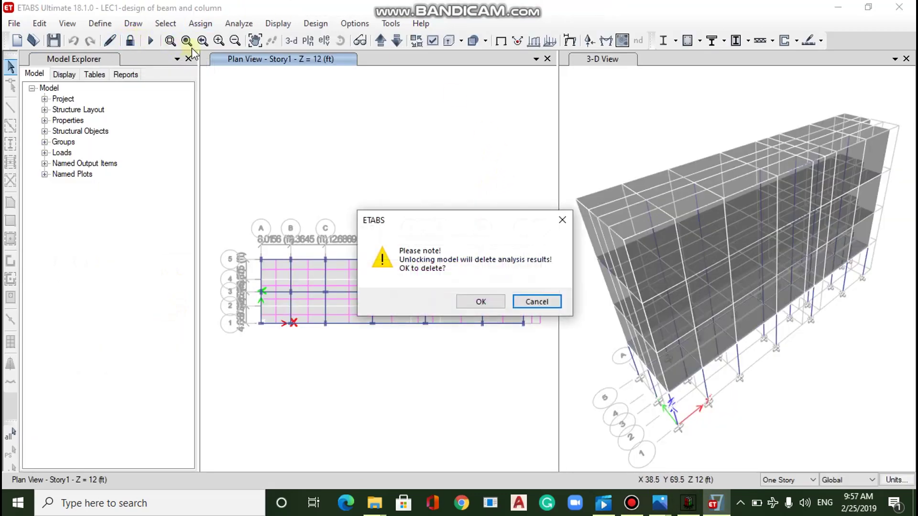
{"action": "left_click", "coordinate": [481, 302]}
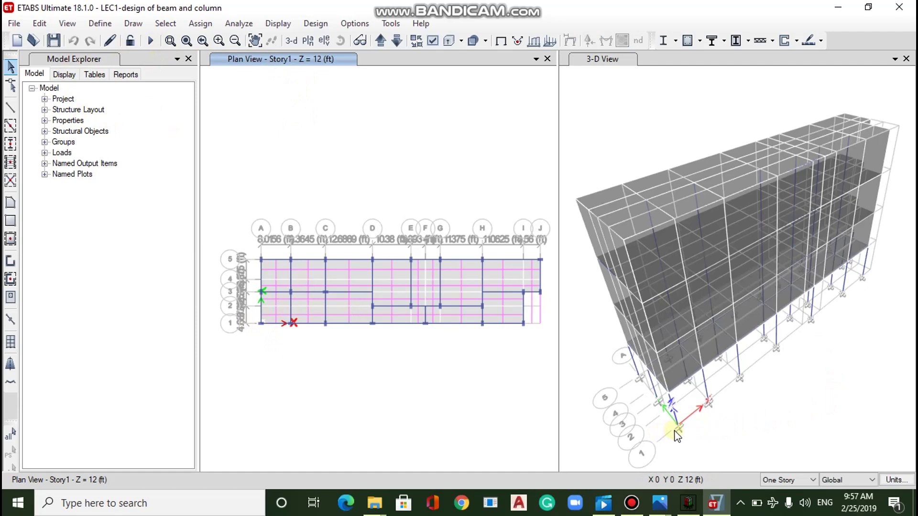
Check the section property assigned to the Story1 column at grid point A-1
{"action": "scroll", "coordinate": [676, 435], "scroll_direction": "up", "scroll_amount": 6}
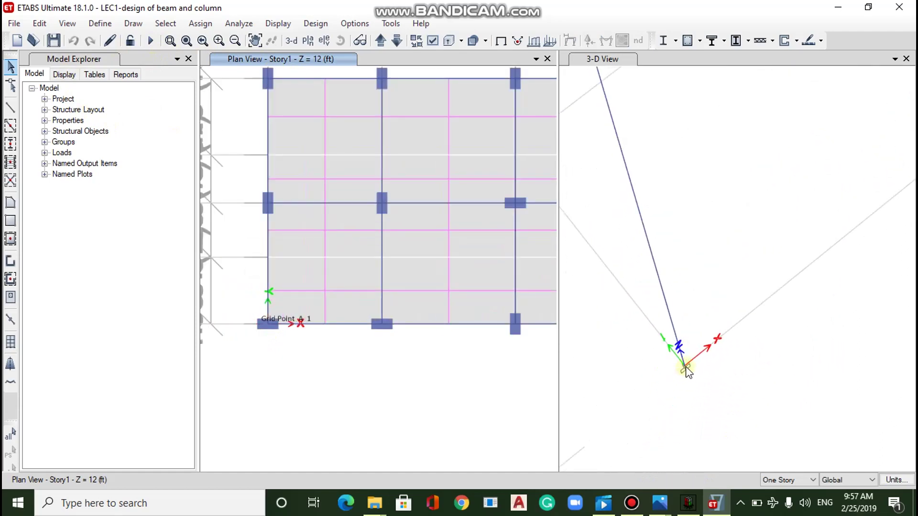
{"action": "scroll", "coordinate": [707, 393], "scroll_direction": "down", "scroll_amount": 5}
{"action": "scroll", "coordinate": [707, 393], "scroll_direction": "up", "scroll_amount": 5}
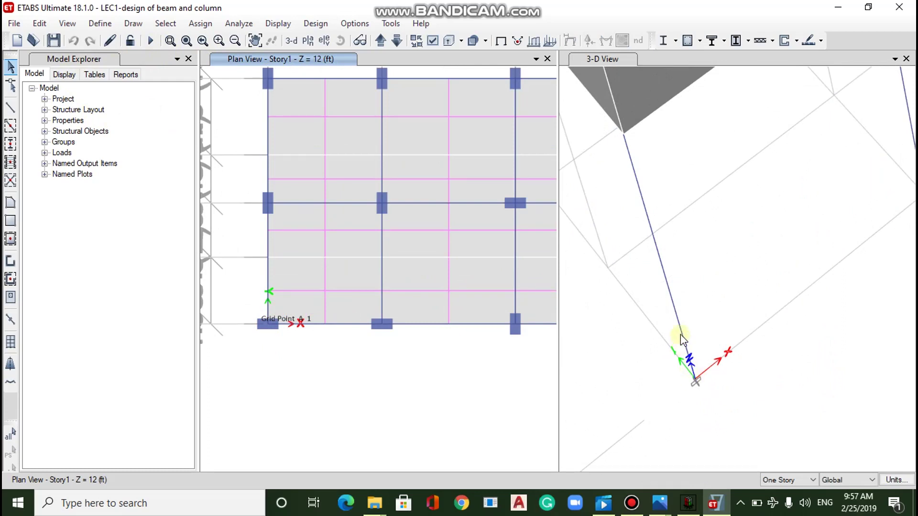
{"action": "left_click", "coordinate": [680, 334]}
{"action": "left_click", "coordinate": [681, 333]}
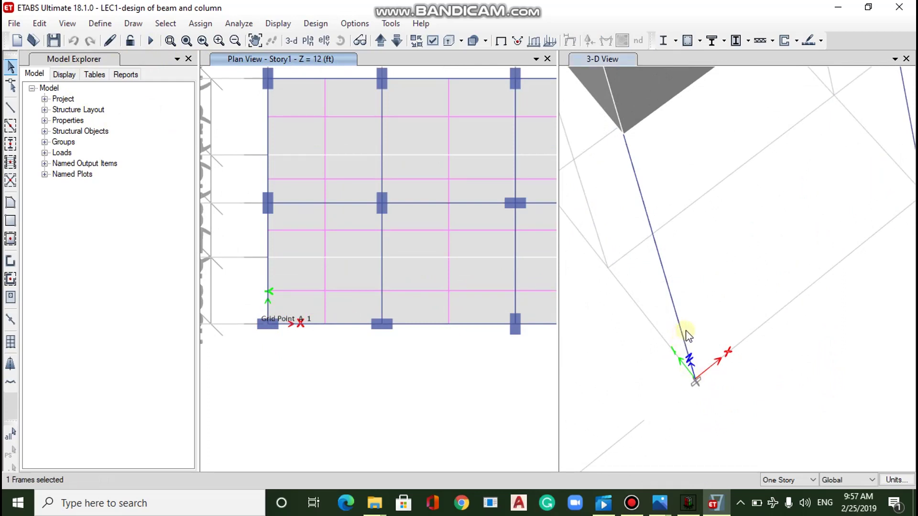
{"action": "right_click", "coordinate": [682, 336]}
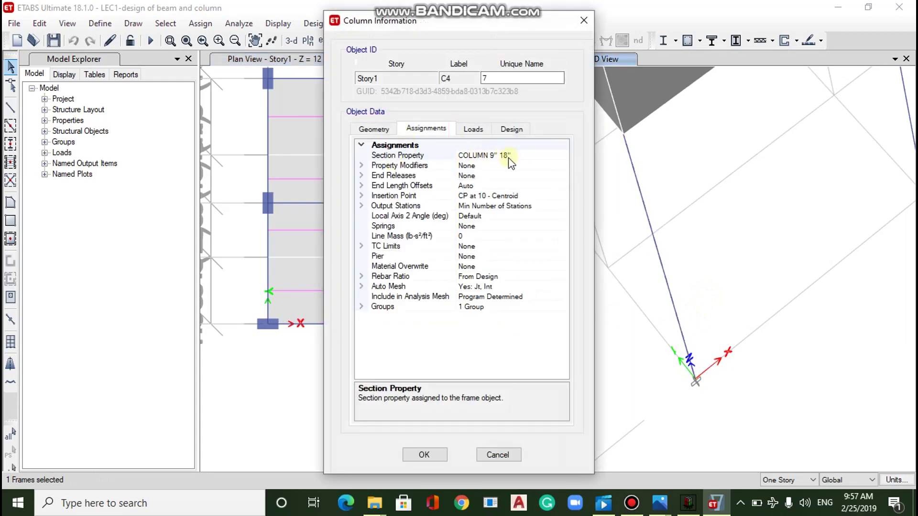
{"action": "left_click", "coordinate": [584, 20]}
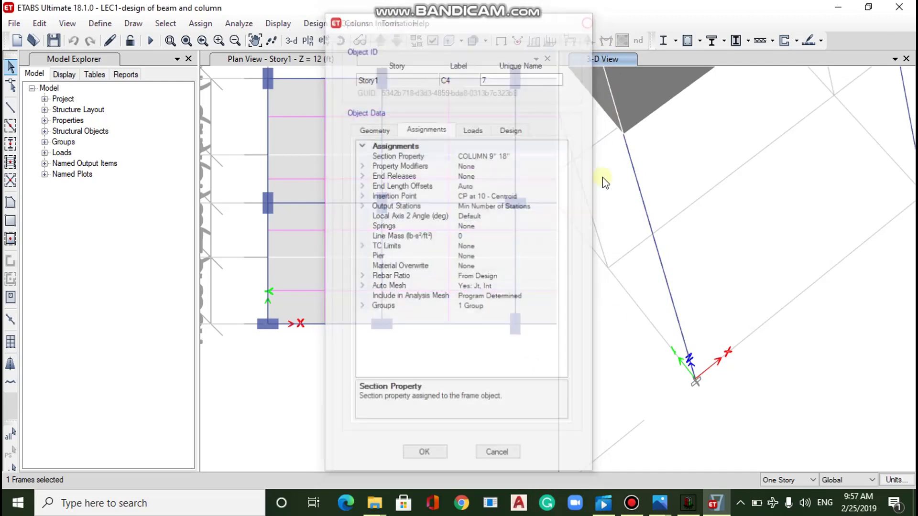
Switch to STAAD.foundation and open the Column Dimension table, widening the data pane to show its dimension fields
{"action": "mouse_move", "coordinate": [689, 505]}
{"action": "mouse_move", "coordinate": [699, 453]}
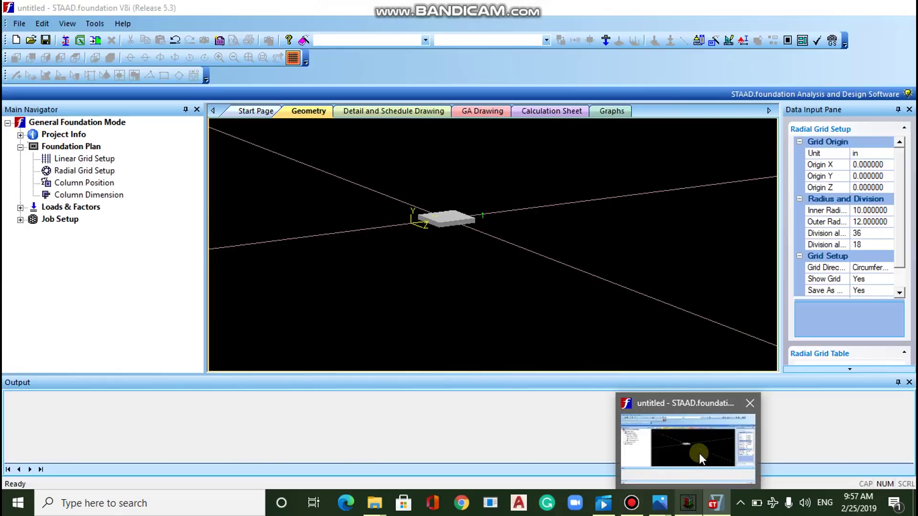
{"action": "left_click", "coordinate": [699, 454]}
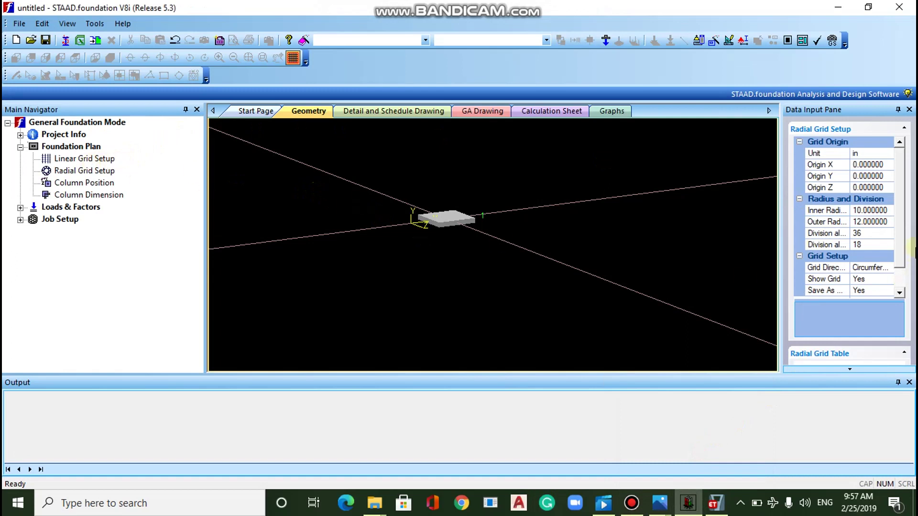
{"action": "left_click", "coordinate": [72, 195]}
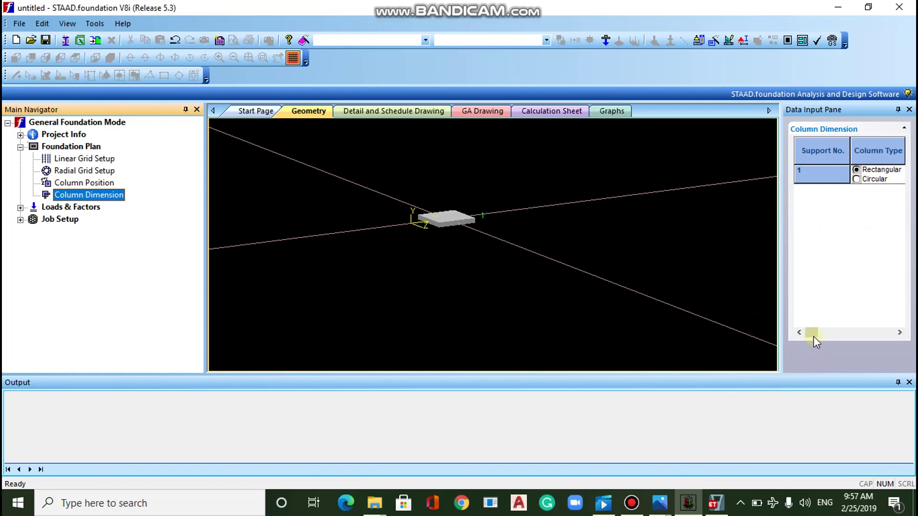
{"action": "left_click_drag", "start_coordinate": [781, 321], "coordinate": [512, 292]}
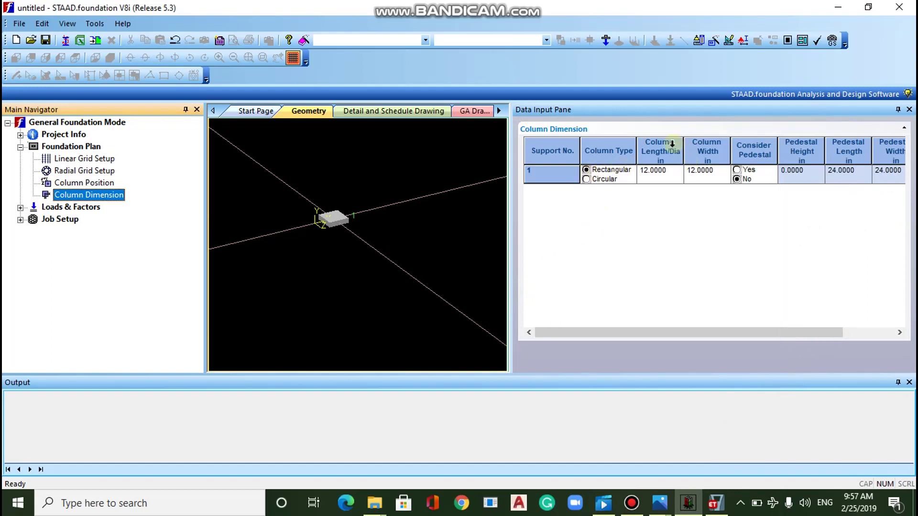
{"action": "left_click", "coordinate": [675, 174]}
{"action": "left_click", "coordinate": [667, 174]}
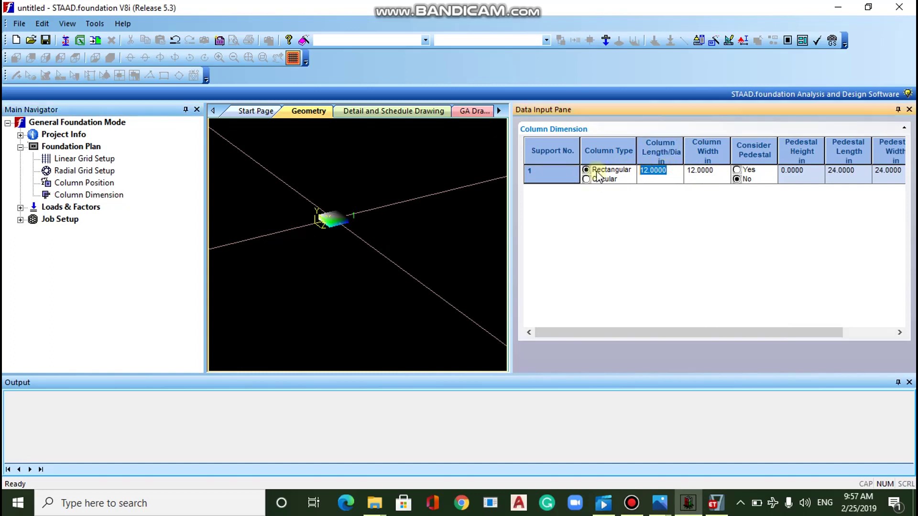
{"action": "type", "text": "9"}
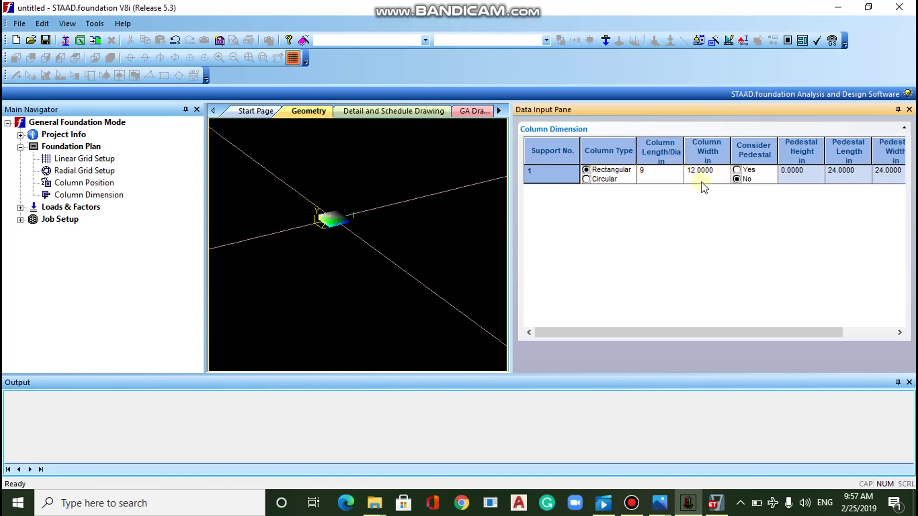
{"action": "left_click", "coordinate": [715, 174]}
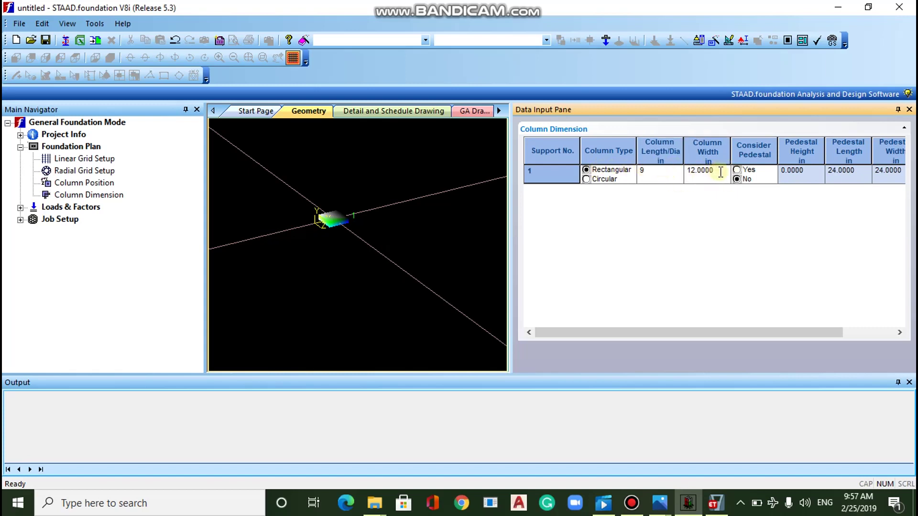
{"action": "left_click", "coordinate": [656, 172]}
{"action": "left_click", "coordinate": [655, 169]}
{"action": "key", "text": "BackSpace"}
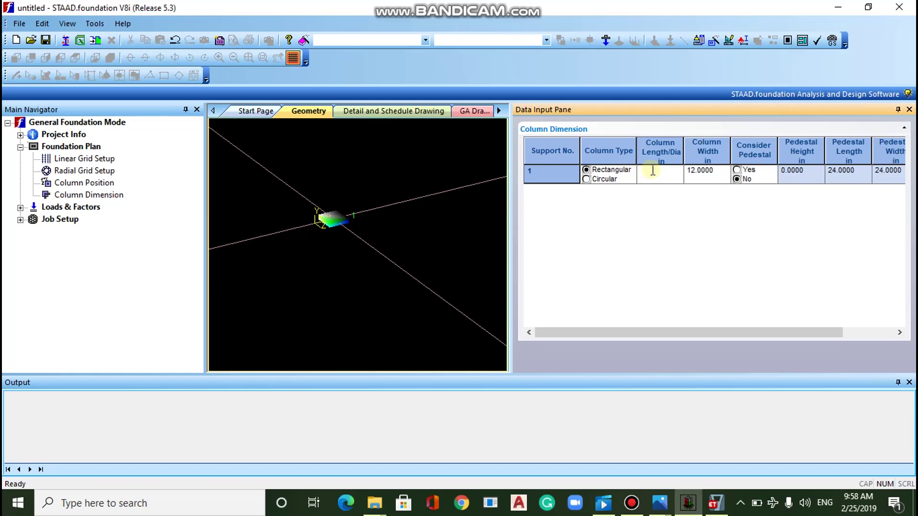
{"action": "left_click", "coordinate": [713, 171]}
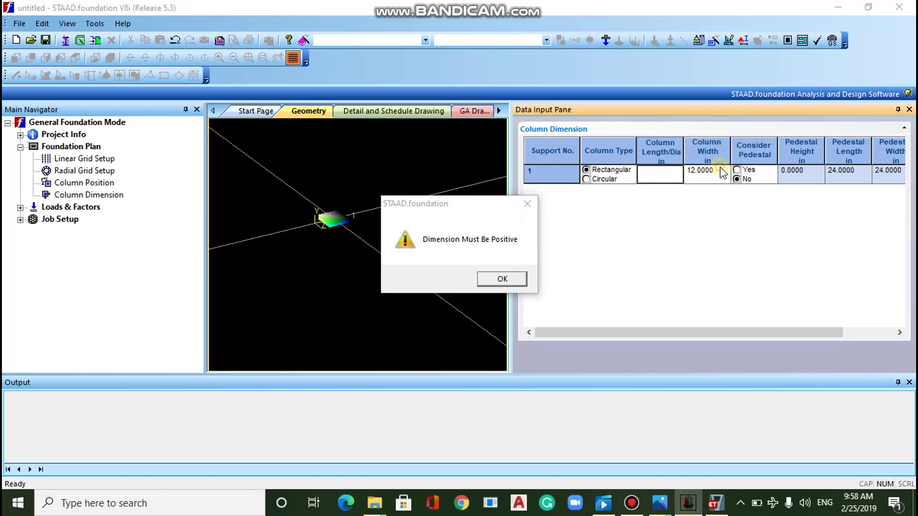
{"action": "left_click", "coordinate": [501, 279]}
Set the rectangular column's length to 18 in and its width to 9 in for support 1
{"action": "left_click", "coordinate": [665, 178]}
{"action": "type", "text": "1"}
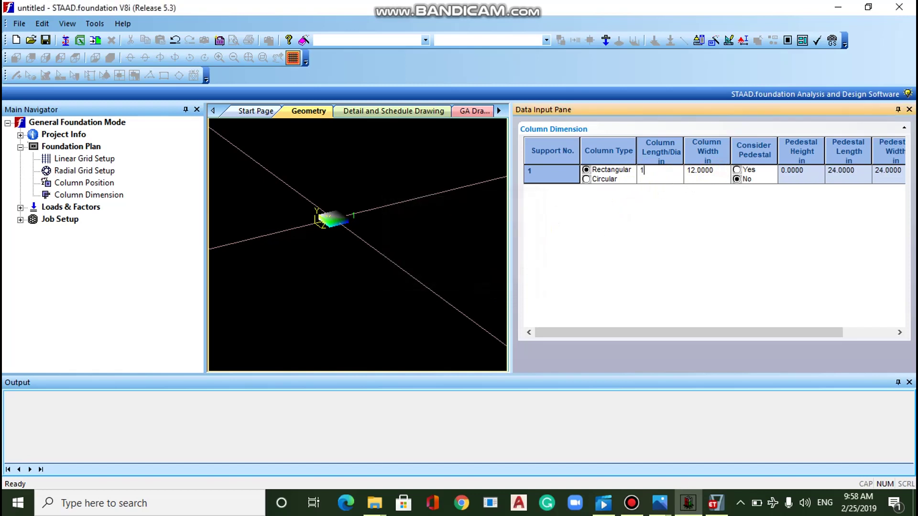
{"action": "type", "text": "8"}
{"action": "left_click", "coordinate": [721, 176]}
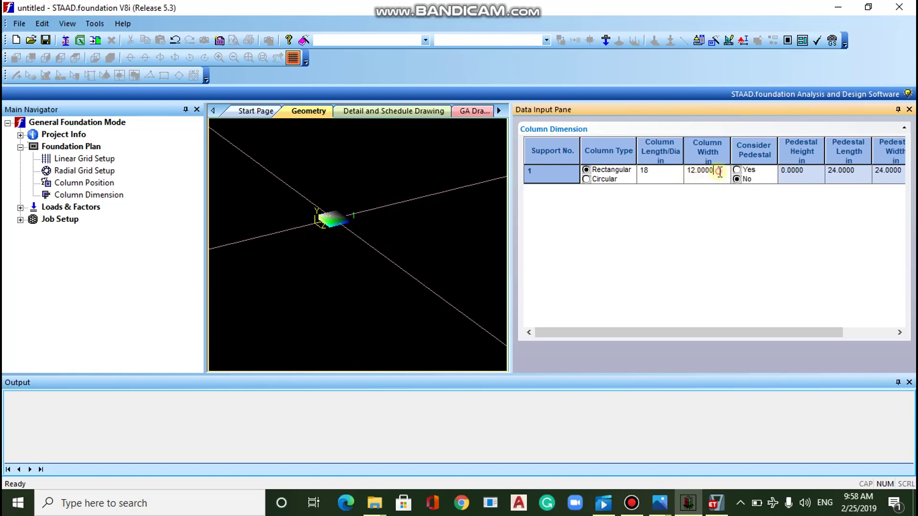
{"action": "left_click_drag", "start_coordinate": [720, 171], "coordinate": [683, 163]}
{"action": "type", "text": "9"}
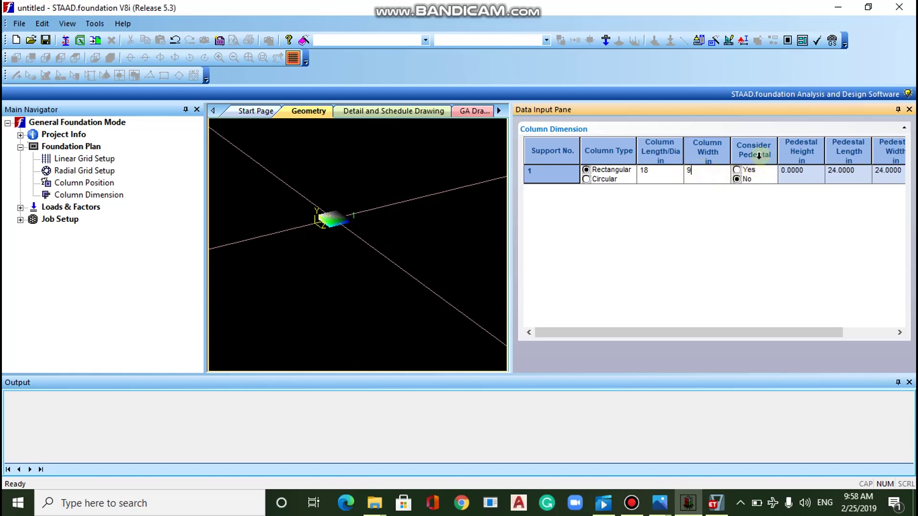
{"action": "left_click_drag", "start_coordinate": [707, 329], "coordinate": [750, 329]}
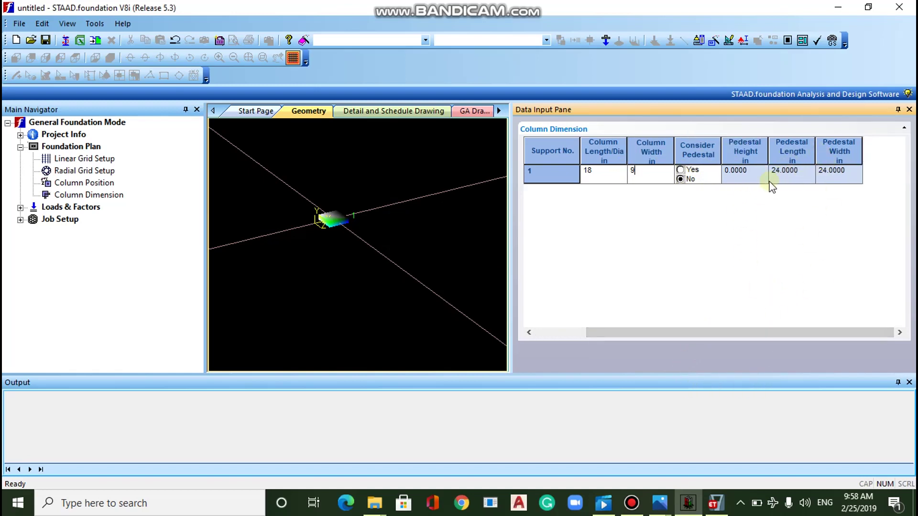
{"action": "left_click_drag", "start_coordinate": [742, 334], "coordinate": [665, 335]}
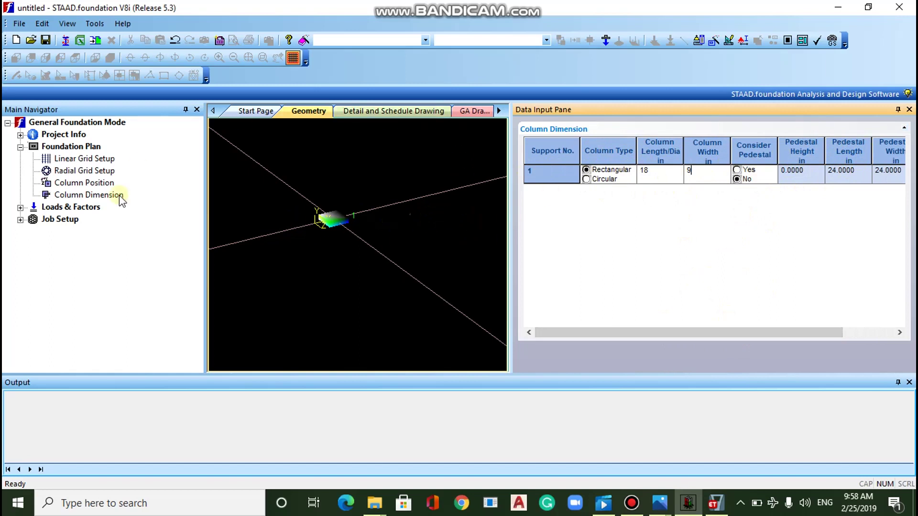
{"action": "key", "text": "Tab"}
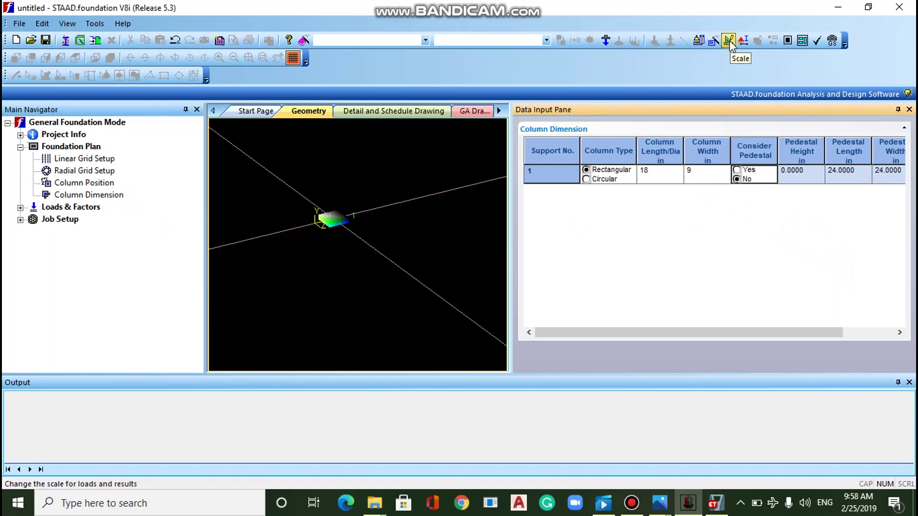
Review the modeling view options and check the length unit in the unit setup
{"action": "left_click", "coordinate": [744, 41]}
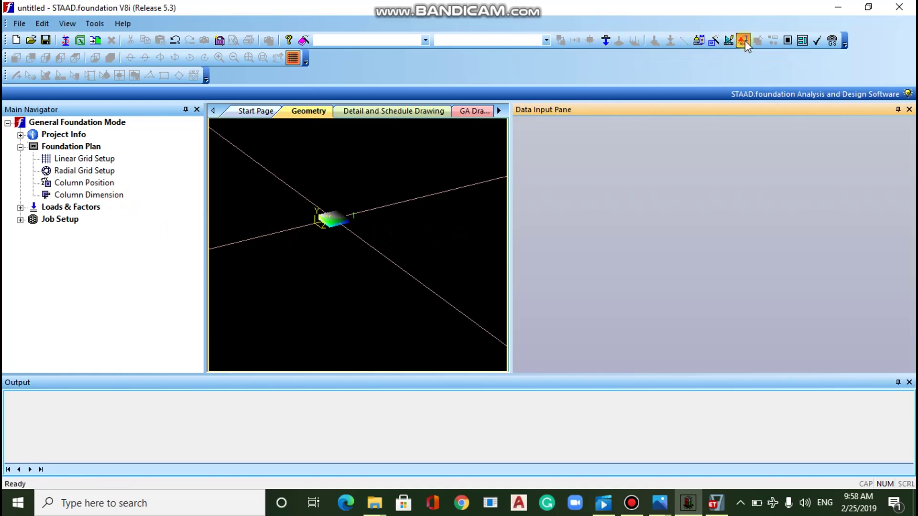
{"action": "left_click", "coordinate": [744, 40]}
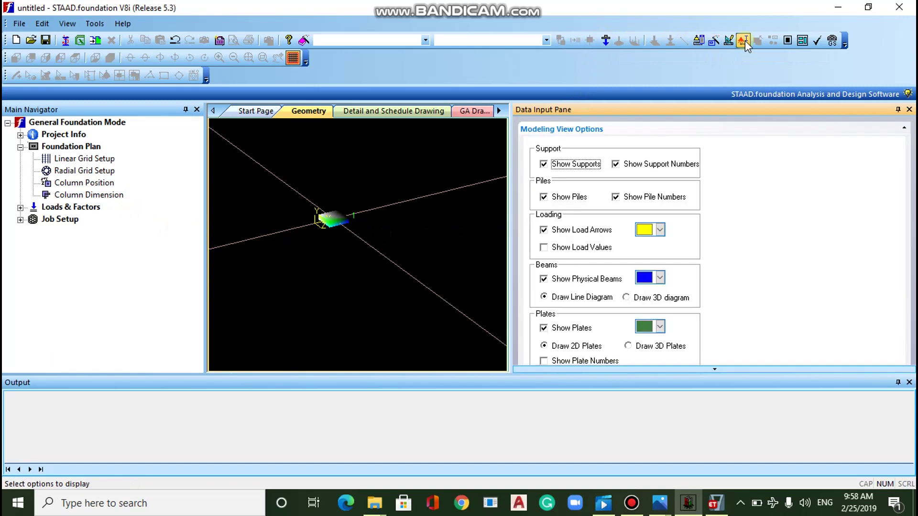
{"action": "left_click", "coordinate": [699, 41]}
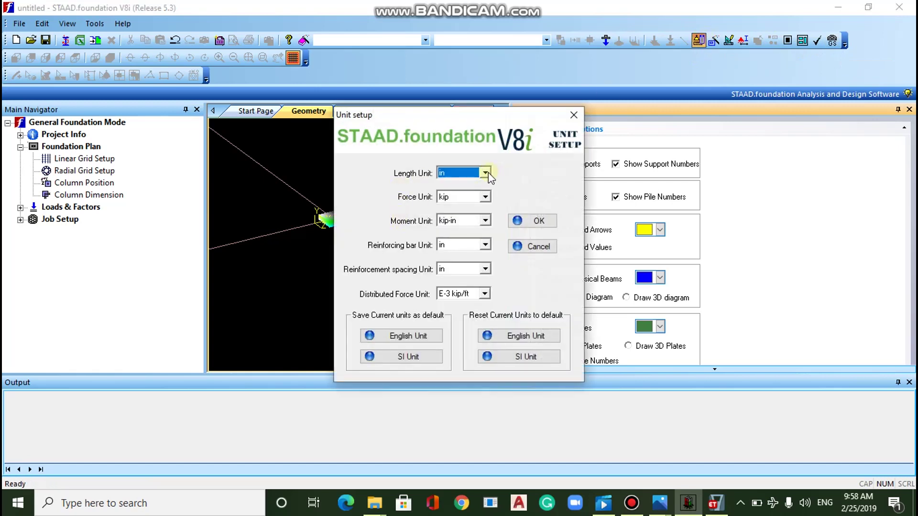
{"action": "left_click", "coordinate": [485, 173]}
{"action": "left_click", "coordinate": [485, 173]}
{"action": "left_click", "coordinate": [534, 222]}
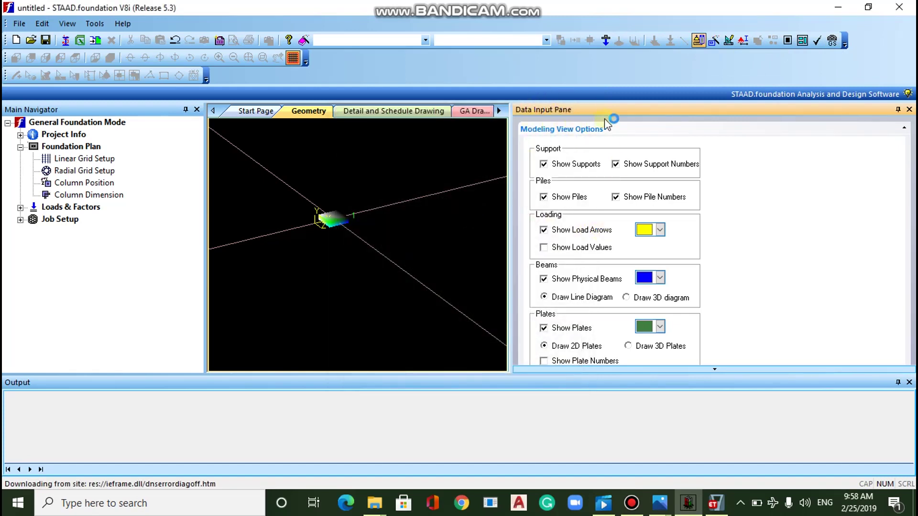
Expand the loads and factors group to bring up the load description tree
{"action": "left_click", "coordinate": [36, 207]}
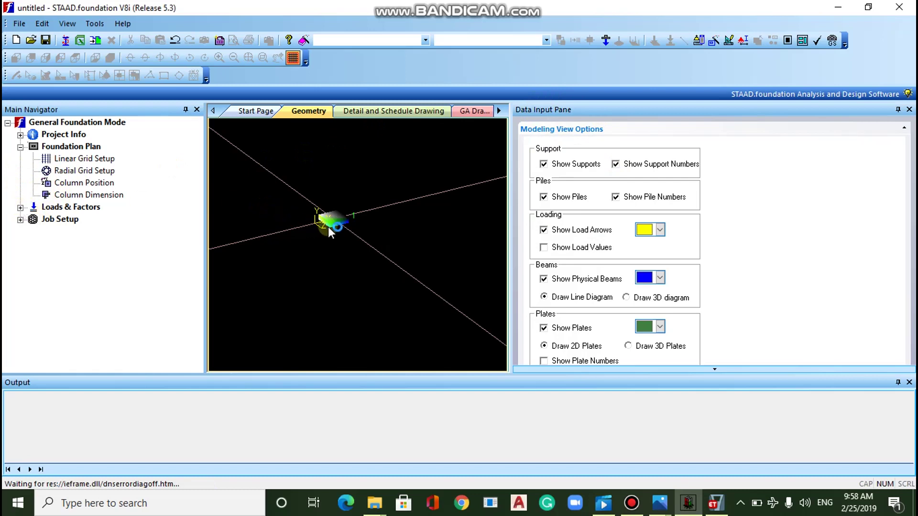
{"action": "left_click", "coordinate": [20, 208]}
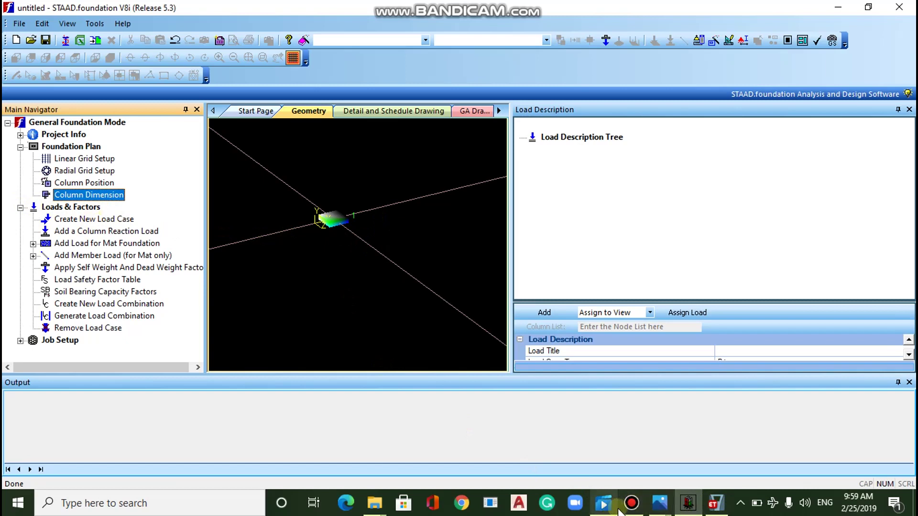
Switch to ETABS and list the load patterns defined in the building model
{"action": "left_click", "coordinate": [714, 503]}
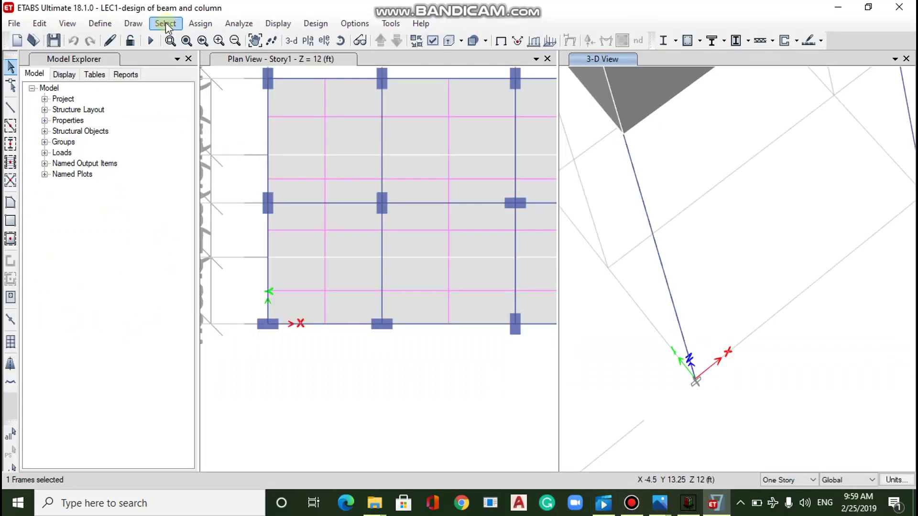
{"action": "left_click", "coordinate": [44, 132]}
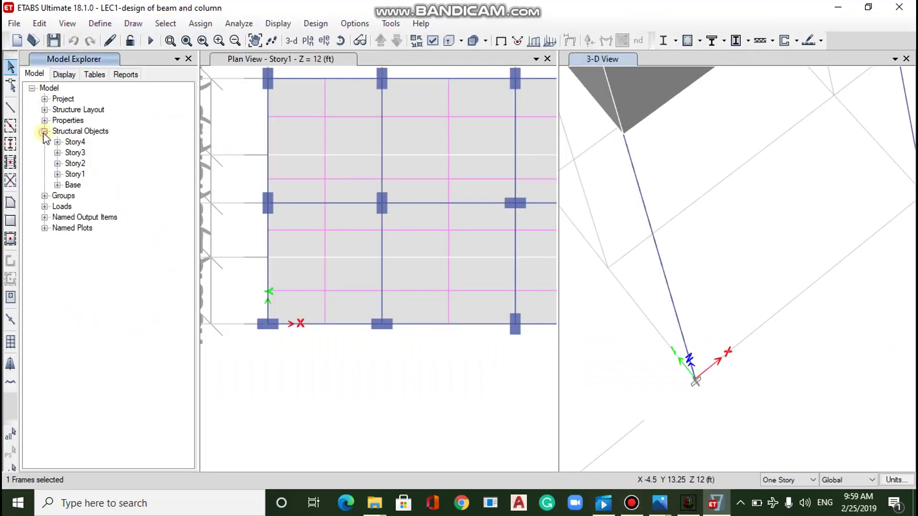
{"action": "left_click", "coordinate": [45, 207]}
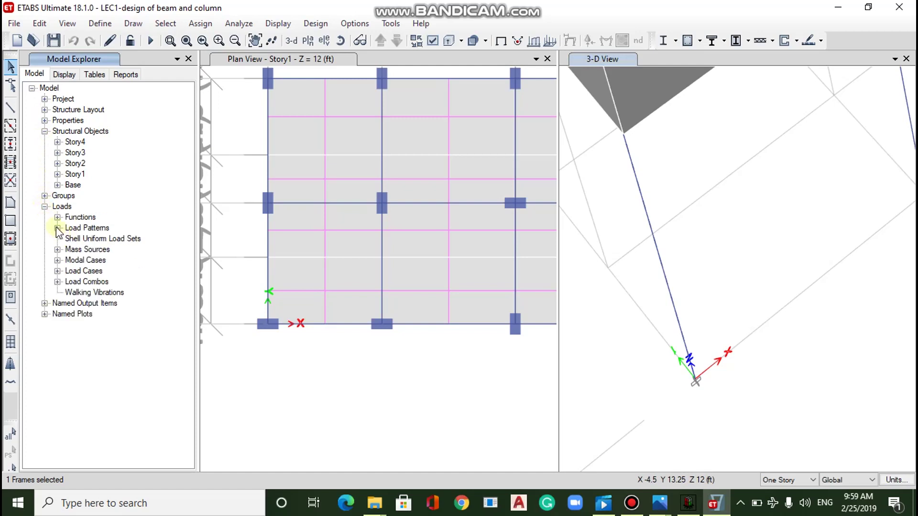
{"action": "left_click", "coordinate": [58, 228]}
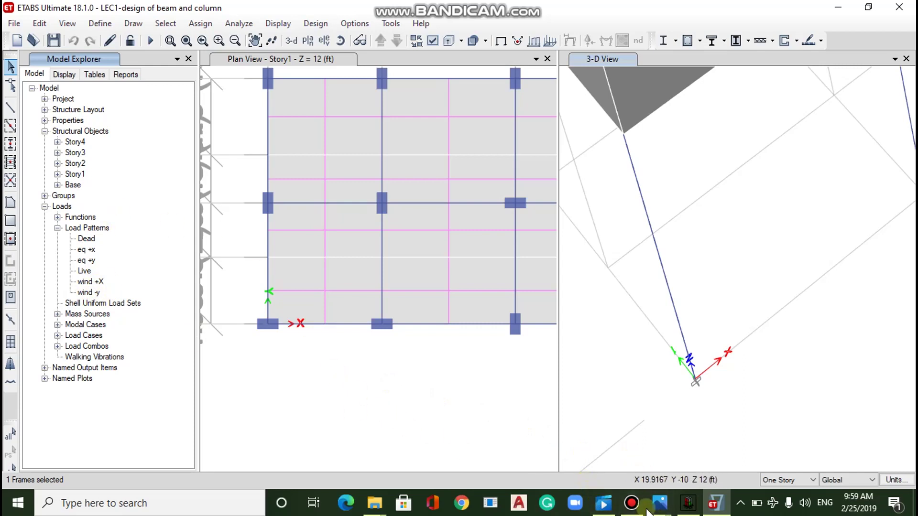
Switch back to STAAD.foundation and begin creating a new load case
{"action": "mouse_move", "coordinate": [660, 504]}
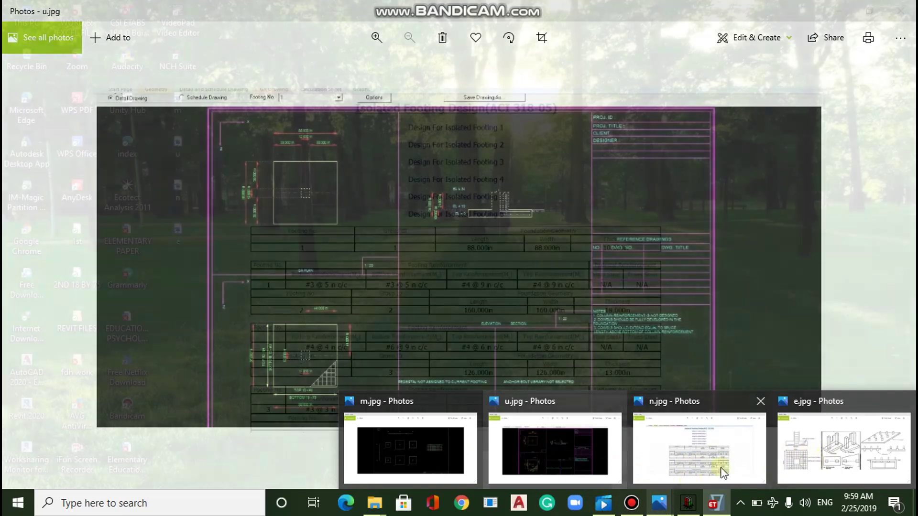
{"action": "left_click", "coordinate": [693, 507]}
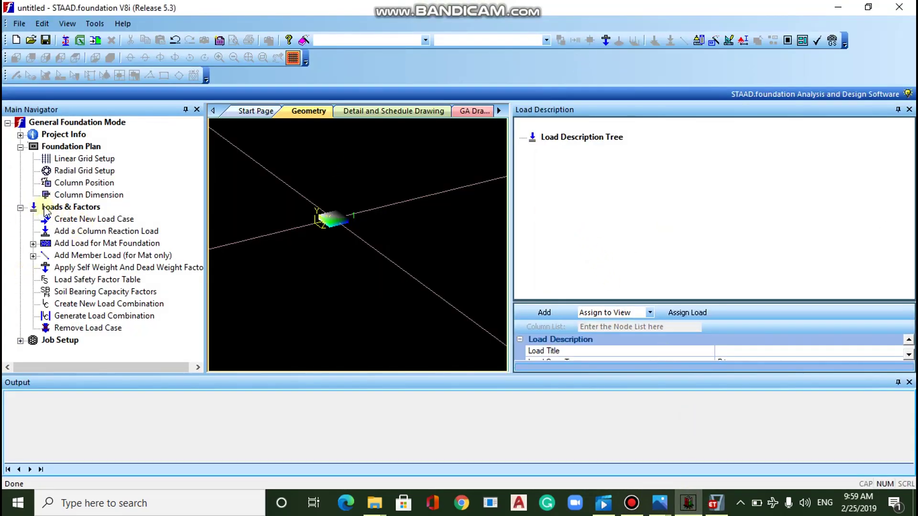
{"action": "left_click", "coordinate": [60, 219]}
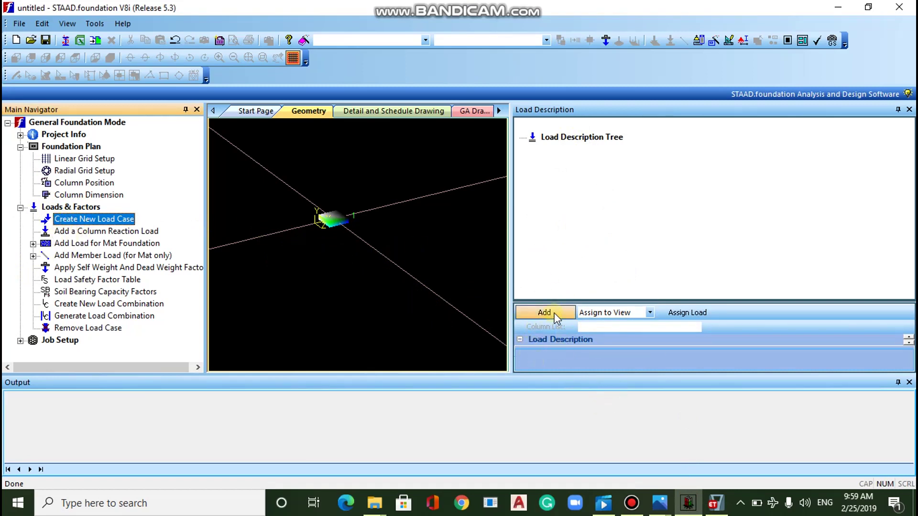
Add an untitled primary load case and review the load types available for it
{"action": "left_click", "coordinate": [545, 313]}
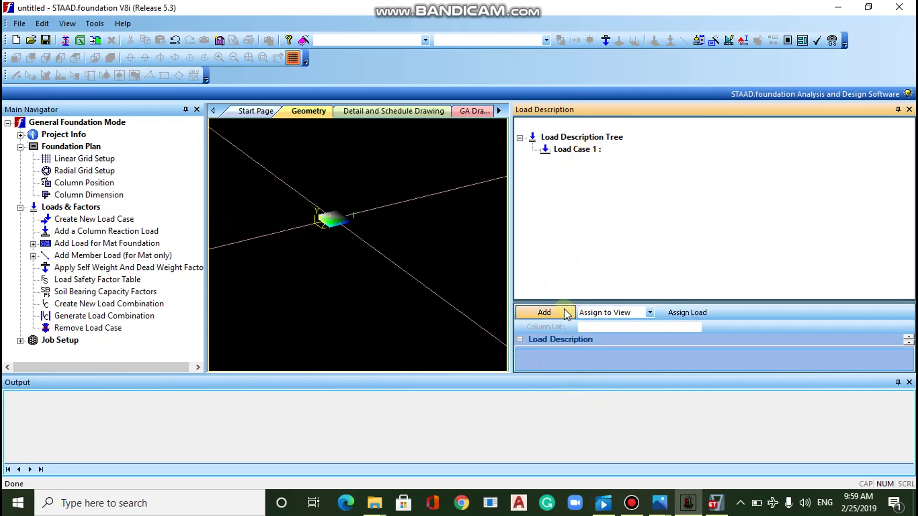
{"action": "left_click", "coordinate": [544, 312]}
{"action": "left_click", "coordinate": [524, 278]}
{"action": "left_click", "coordinate": [581, 151]}
{"action": "right_click", "coordinate": [582, 153]}
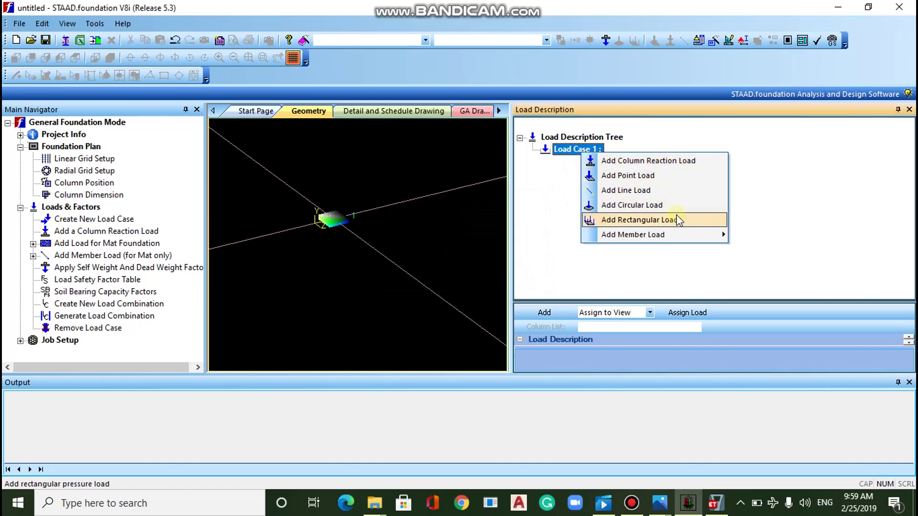
{"action": "left_click", "coordinate": [786, 208]}
{"action": "left_click", "coordinate": [679, 312]}
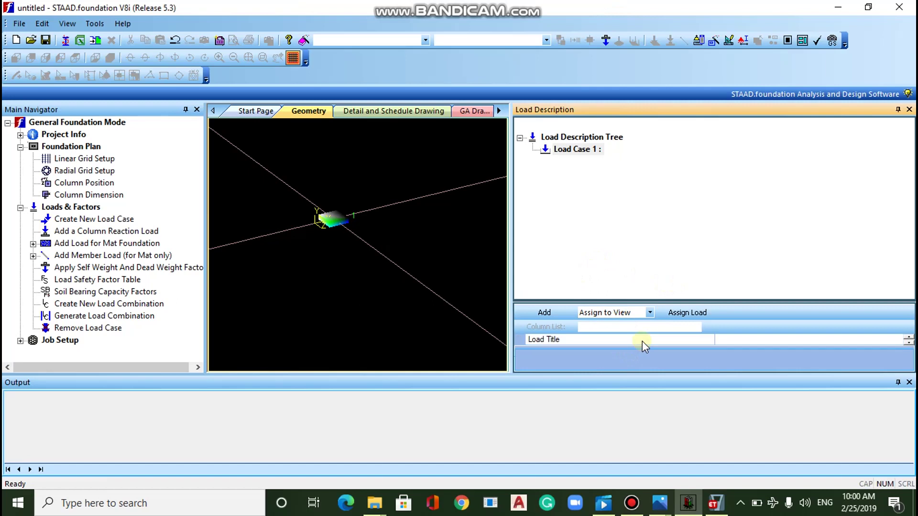
Enlarge the load case property area so the load title, case type and loading type fields are shown
{"action": "left_click_drag", "start_coordinate": [556, 374], "coordinate": [560, 440]}
{"action": "left_click_drag", "start_coordinate": [614, 372], "coordinate": [636, 193]}
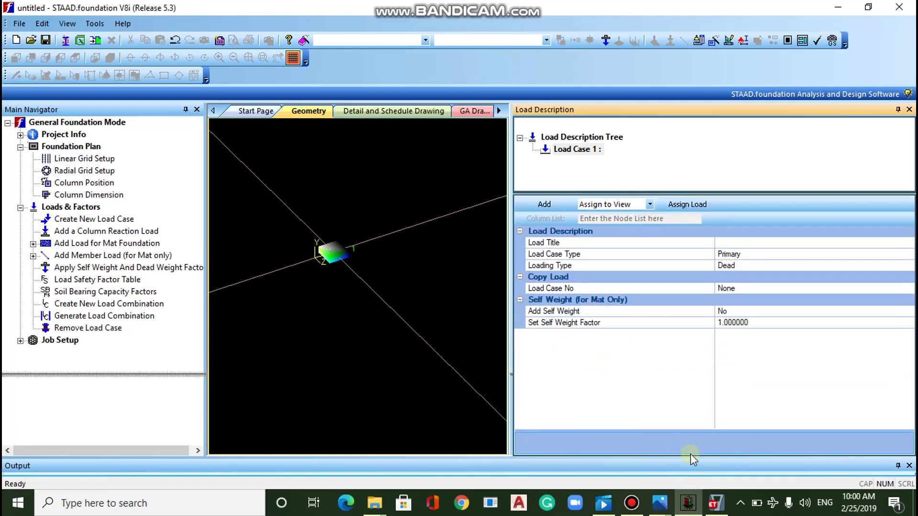
{"action": "left_click_drag", "start_coordinate": [692, 457], "coordinate": [705, 338]}
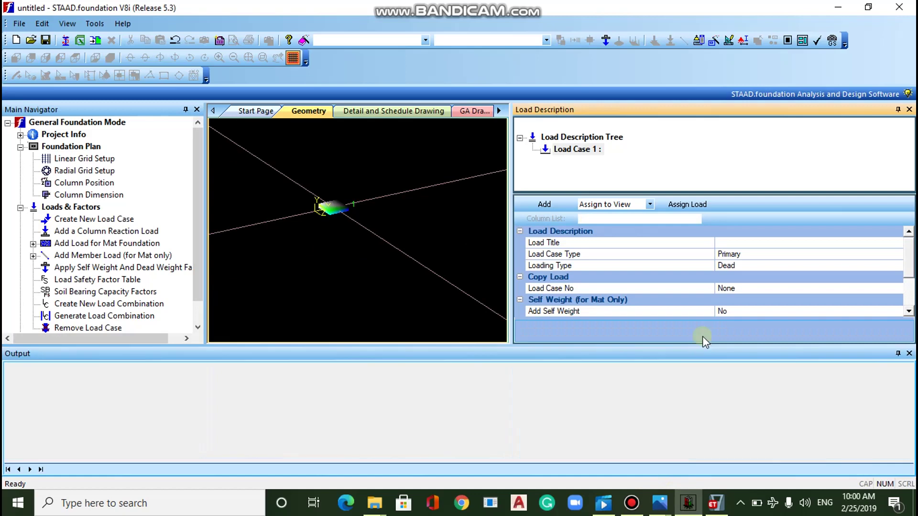
Delete the untitled Load Case 1 from the load description tree
{"action": "left_click", "coordinate": [584, 150]}
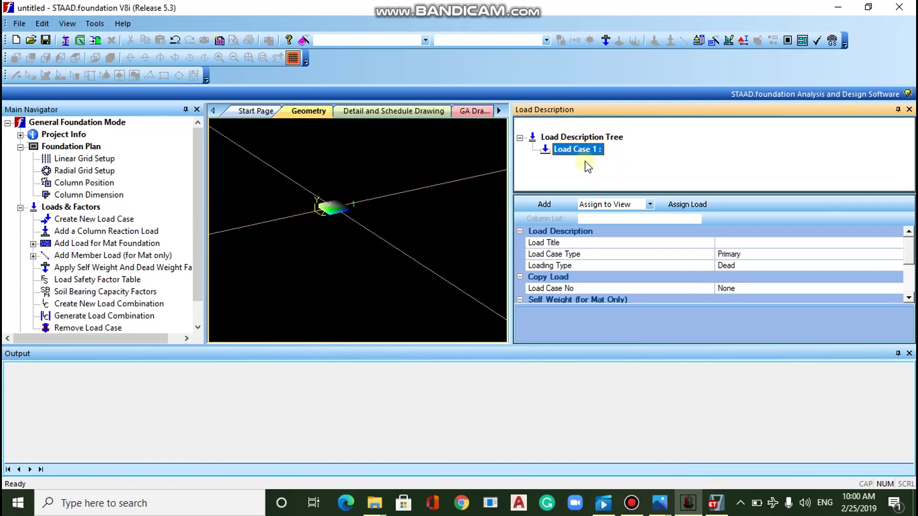
{"action": "right_click", "coordinate": [577, 150]}
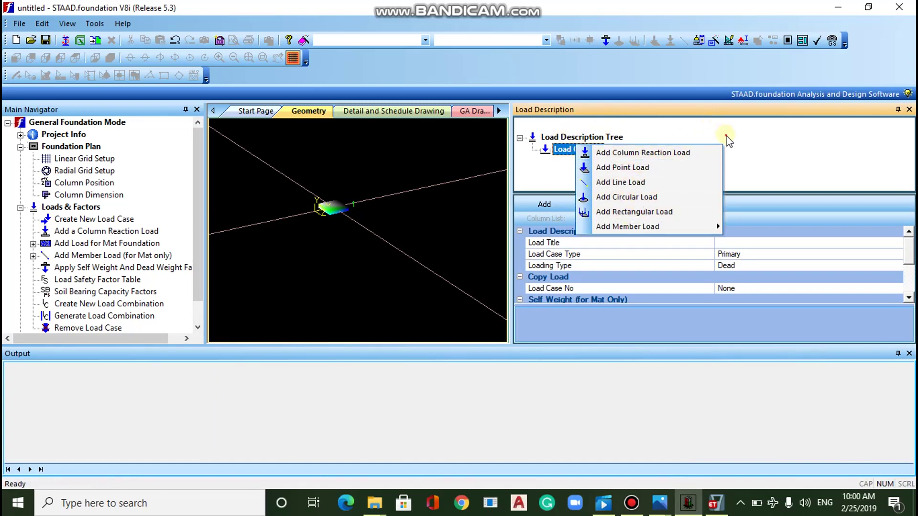
{"action": "left_click", "coordinate": [581, 137]}
{"action": "left_click", "coordinate": [584, 150]}
{"action": "key", "text": "Delete"}
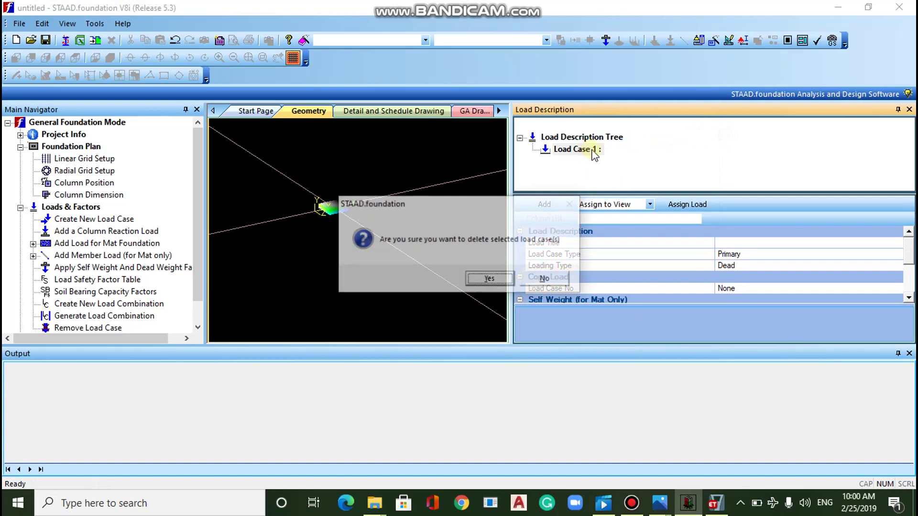
{"action": "left_click", "coordinate": [480, 279]}
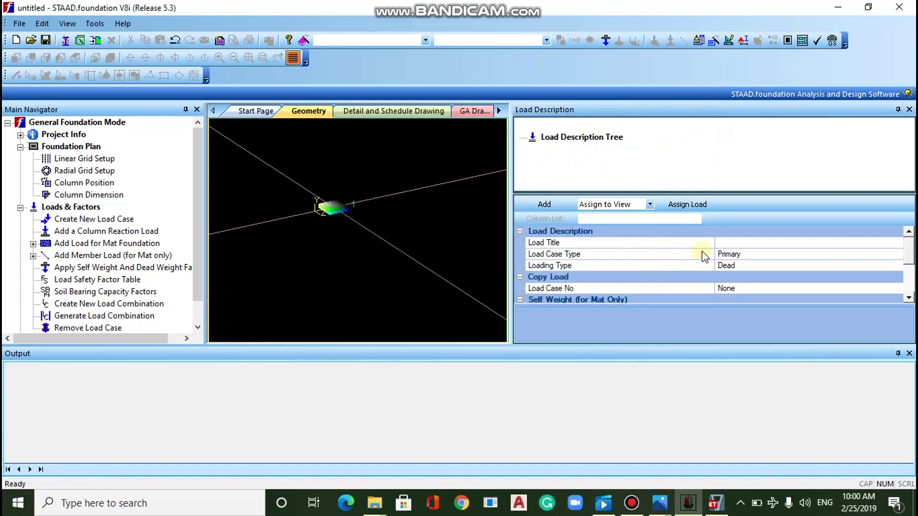
Enter dl as the load title and add a primary load case with the Dead loading type
{"action": "left_click", "coordinate": [727, 244]}
{"action": "type", "text": "dl"}
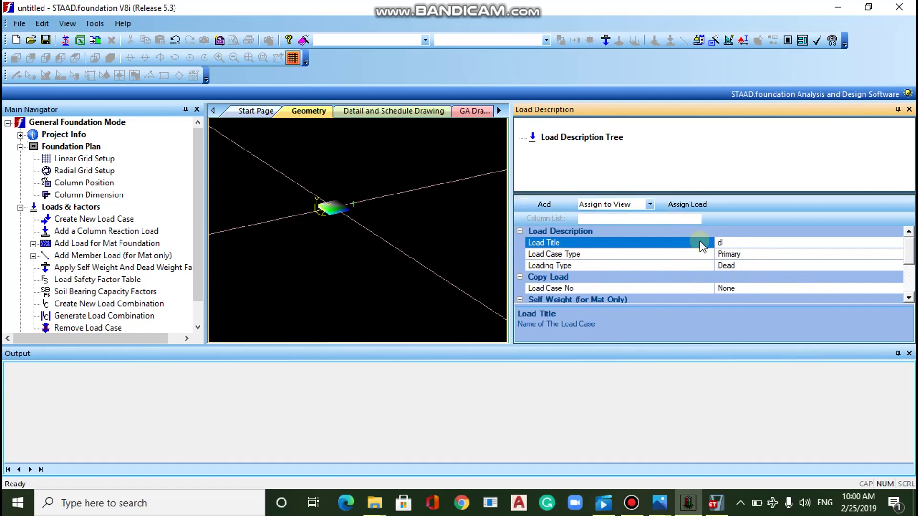
{"action": "left_click", "coordinate": [554, 203]}
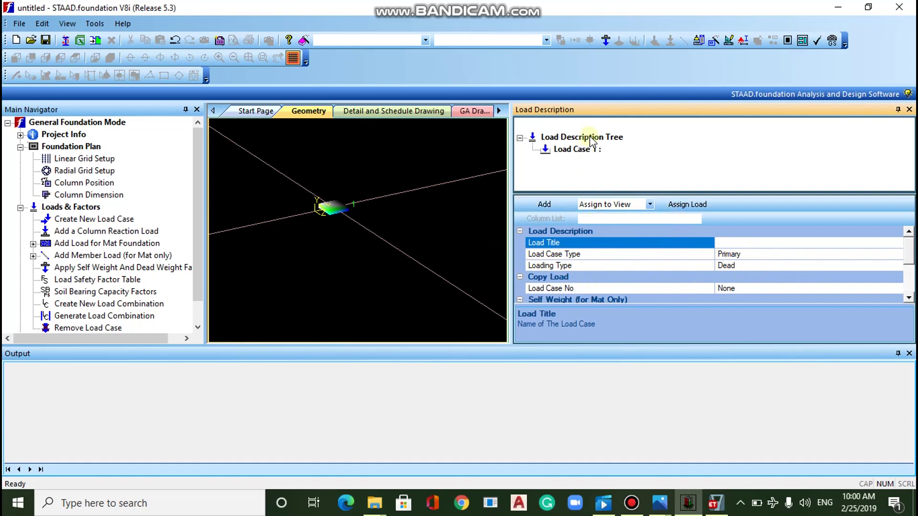
Try to add another primary load case titled l.l with the loading type Live
{"action": "left_click", "coordinate": [592, 150]}
{"action": "left_click", "coordinate": [546, 204]}
{"action": "left_click", "coordinate": [507, 278]}
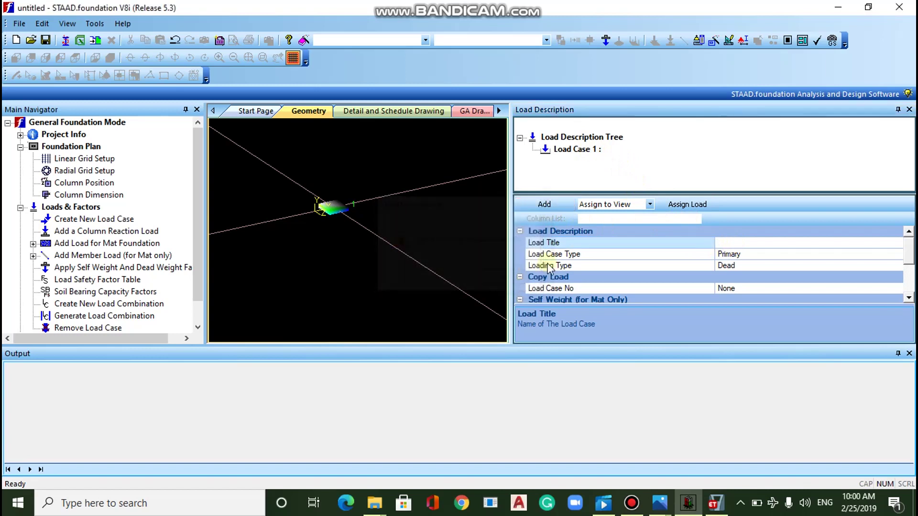
{"action": "left_click", "coordinate": [730, 244]}
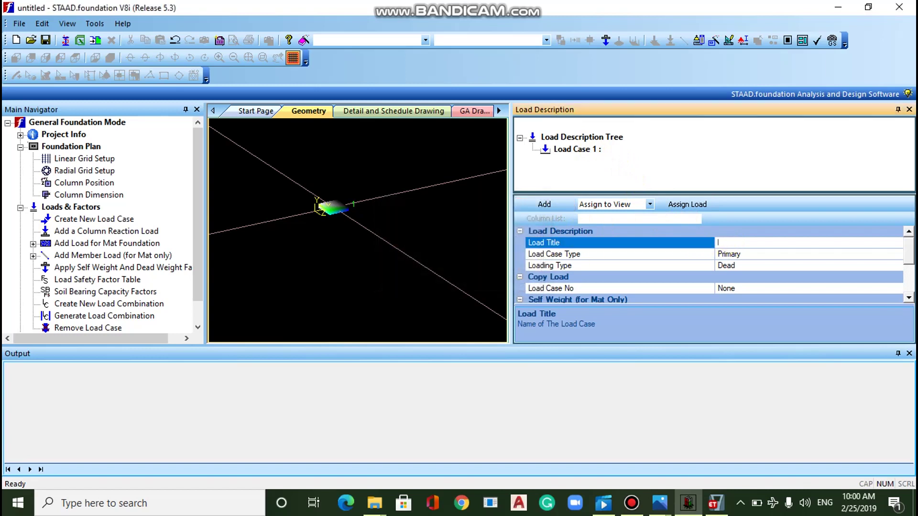
{"action": "left_click", "coordinate": [739, 263]}
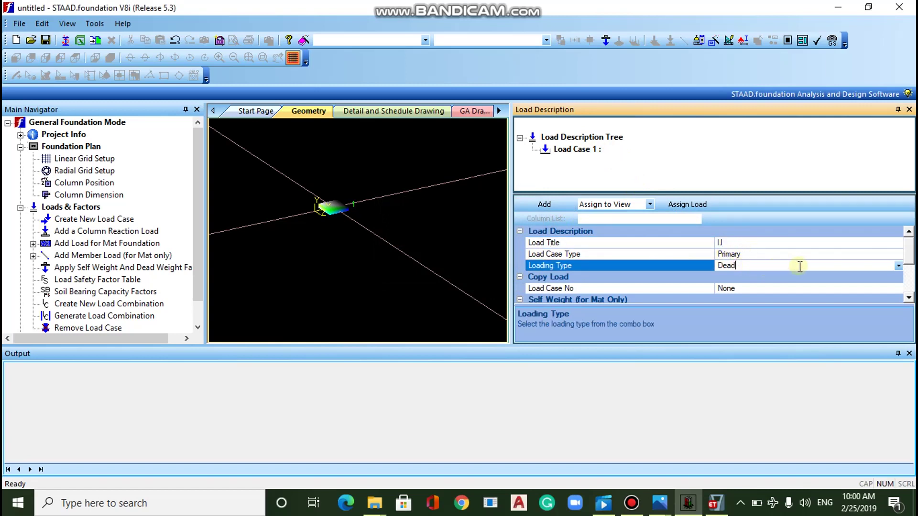
{"action": "left_click", "coordinate": [898, 266]}
{"action": "left_click", "coordinate": [739, 276]}
{"action": "left_click", "coordinate": [545, 204]}
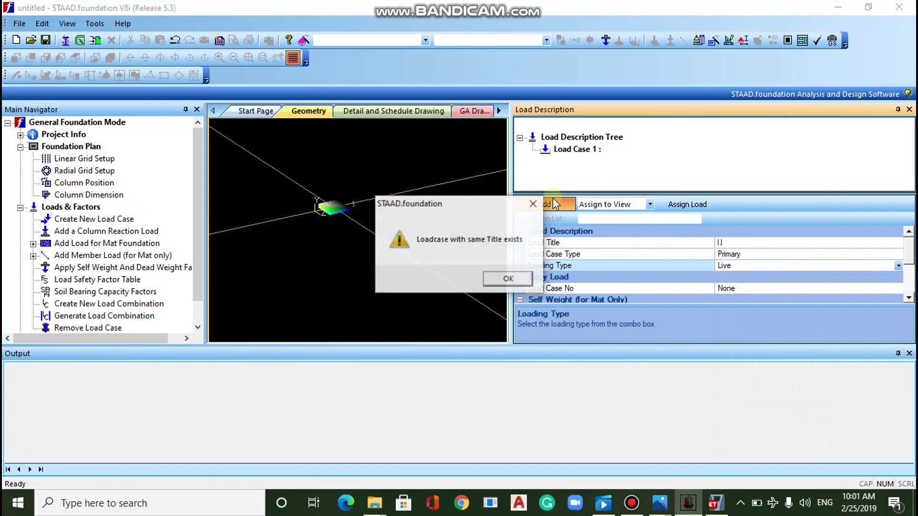
{"action": "left_click", "coordinate": [517, 278]}
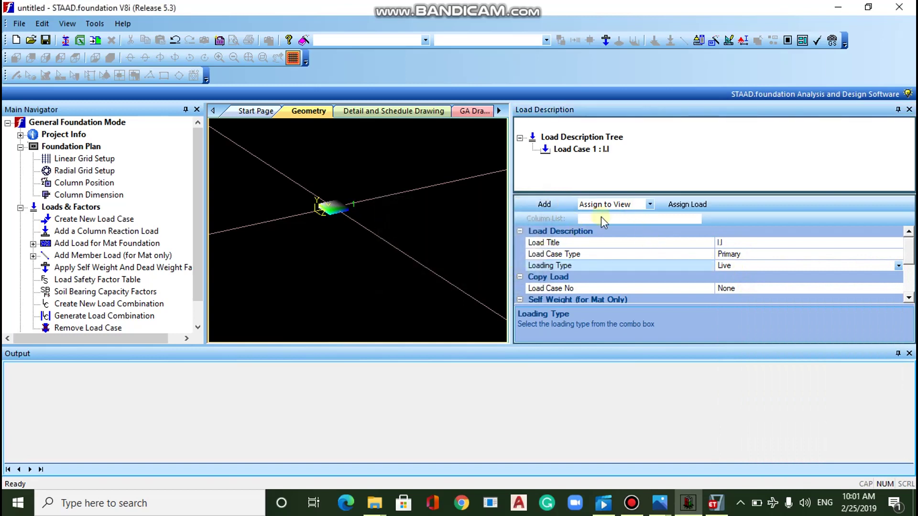
Retitle Load Case 1 as dl and change its loading type from Live to a dead load
{"action": "left_click", "coordinate": [577, 149]}
{"action": "left_click", "coordinate": [737, 243]}
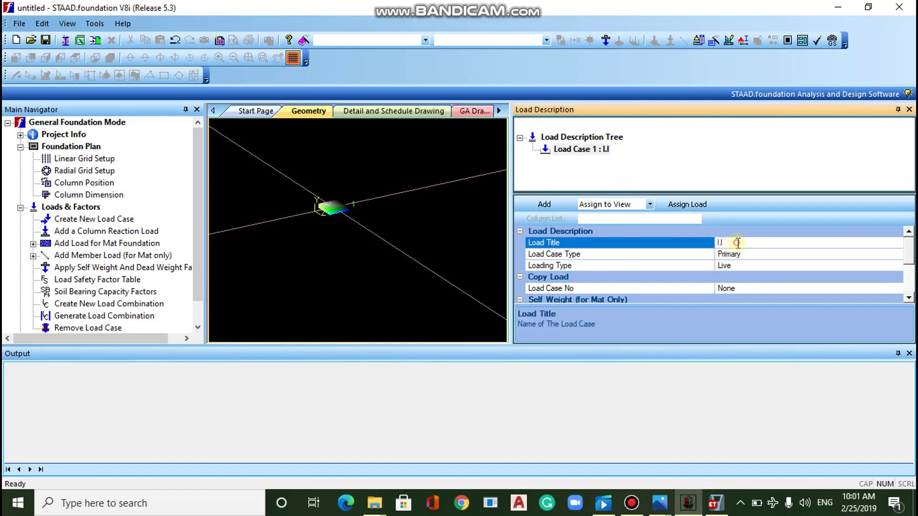
{"action": "key", "text": "BackSpace"}
{"action": "key", "text": "BackSpace"}
{"action": "key", "text": "BackSpace"}
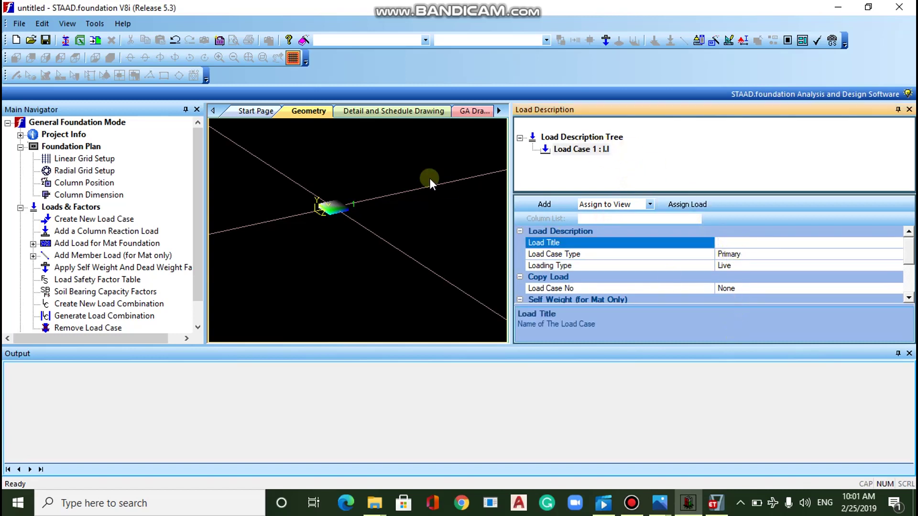
{"action": "type", "text": "dl"}
{"action": "key", "text": "Down"}
{"action": "key", "text": "Down"}
{"action": "key", "text": "d"}
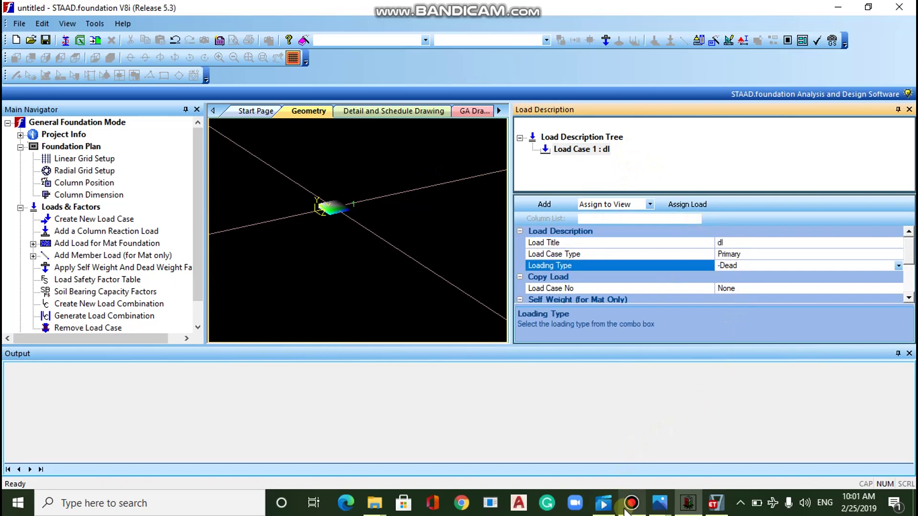
{"action": "left_click", "coordinate": [549, 290]}
{"action": "mouse_move", "coordinate": [631, 503]}
{"action": "left_click", "coordinate": [619, 450]}
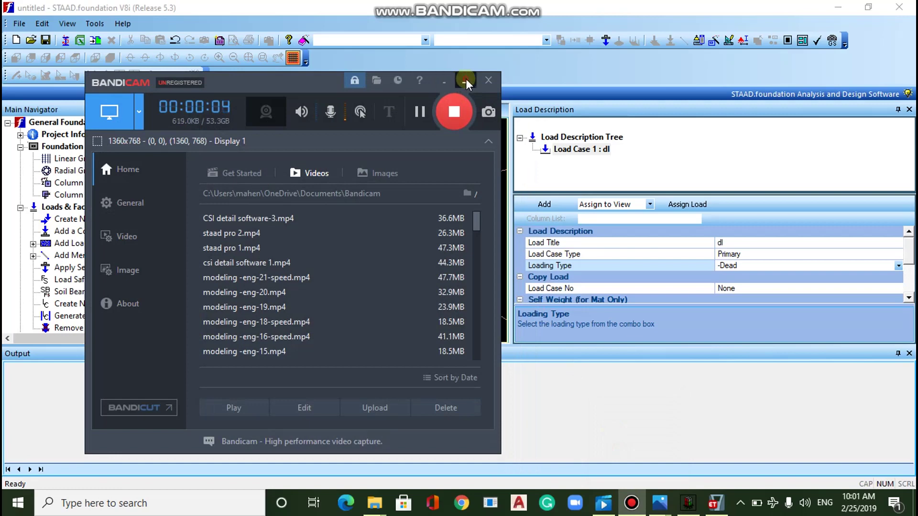
{"action": "left_click", "coordinate": [465, 79]}
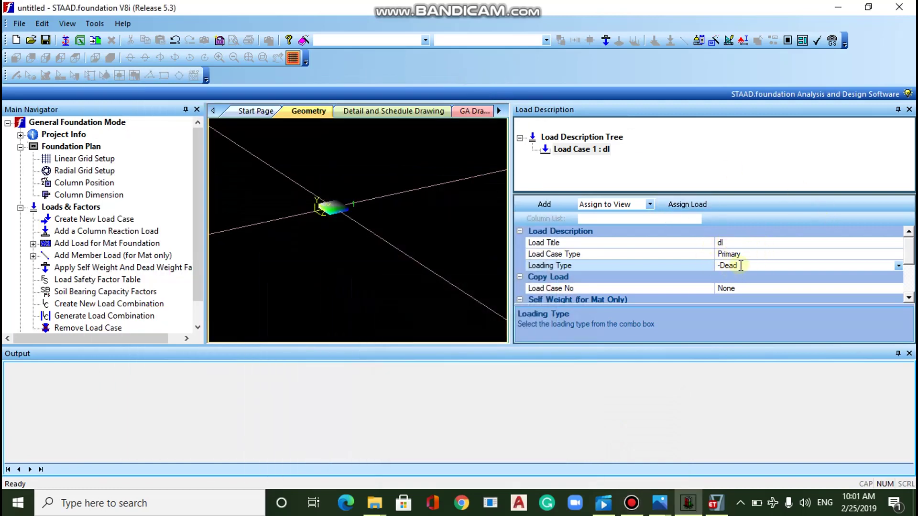
Choose Dead as the loading type of load case dl and try adding it again
{"action": "left_click", "coordinate": [898, 266]}
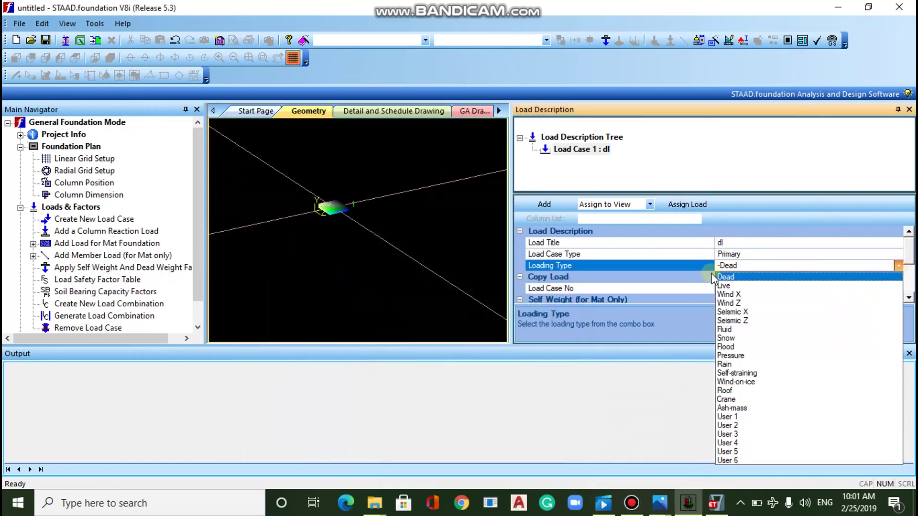
{"action": "left_click", "coordinate": [726, 276]}
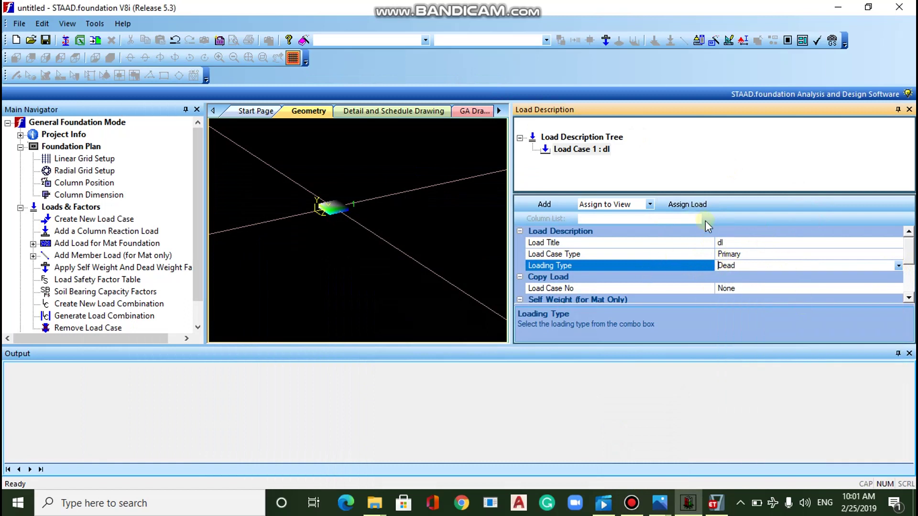
{"action": "left_click", "coordinate": [548, 203]}
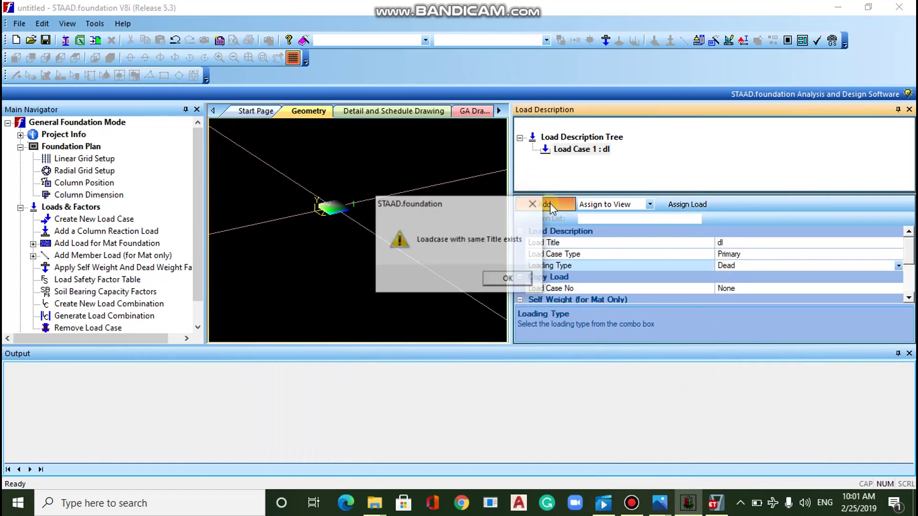
{"action": "left_click", "coordinate": [506, 278]}
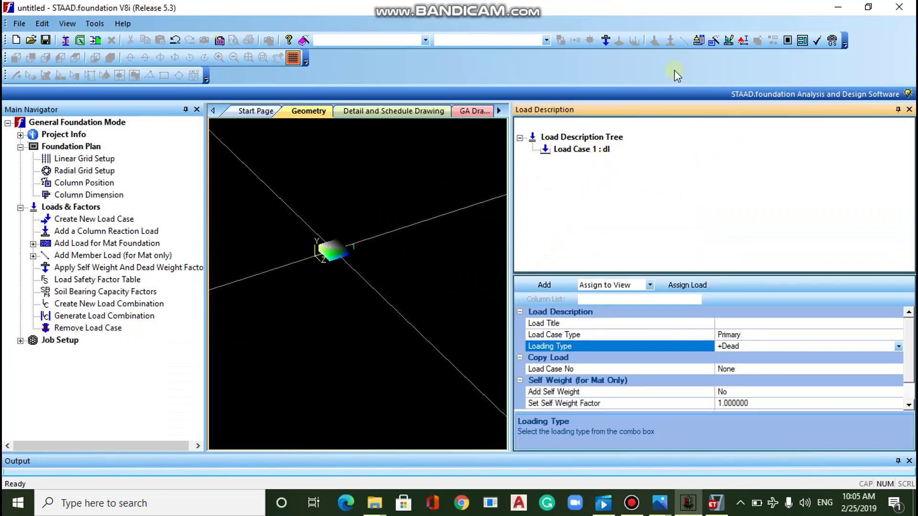
{"action": "left_click", "coordinate": [631, 503]}
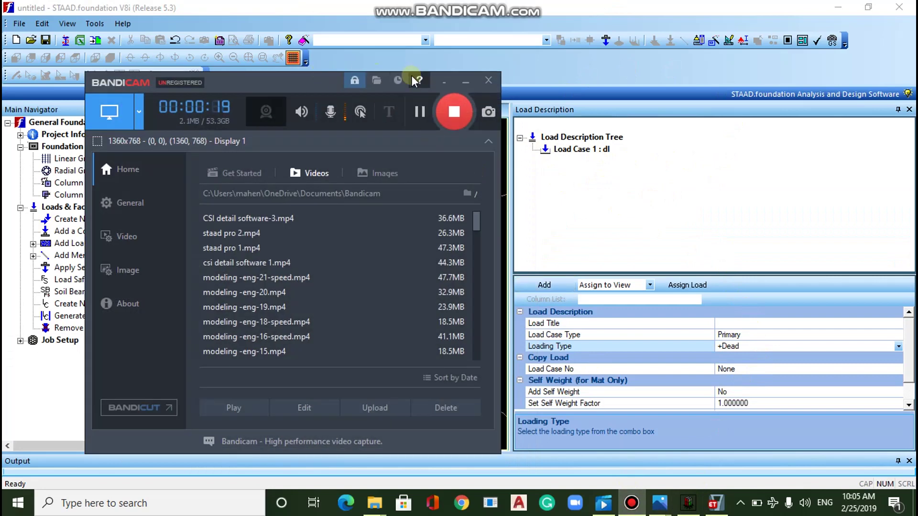
Add another primary load case with the load title wnd+X
{"action": "left_click", "coordinate": [466, 82]}
{"action": "right_click", "coordinate": [733, 323]}
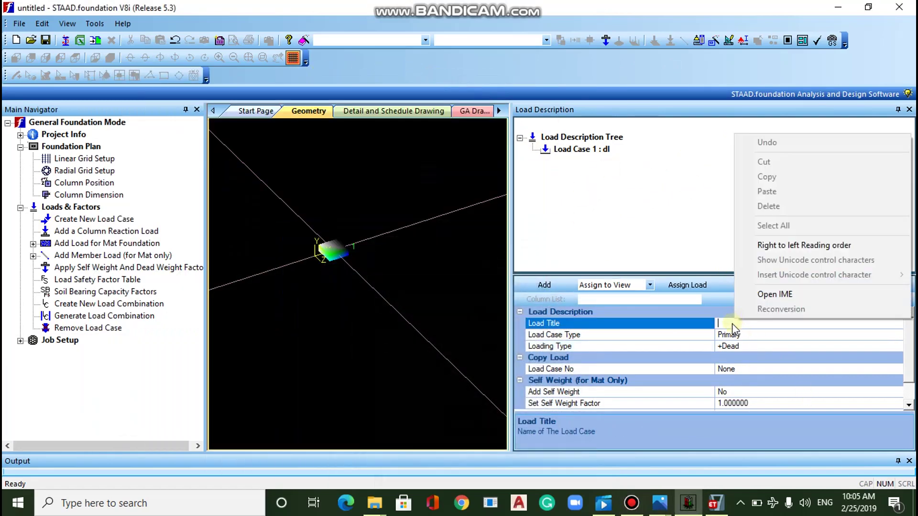
{"action": "left_click", "coordinate": [733, 324]}
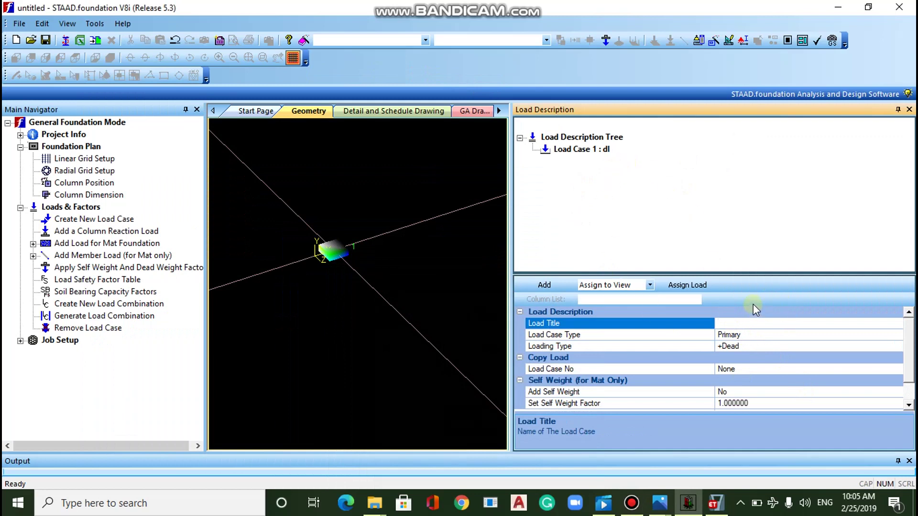
{"action": "type", "text": "wnd+X"}
{"action": "key", "text": "Return"}
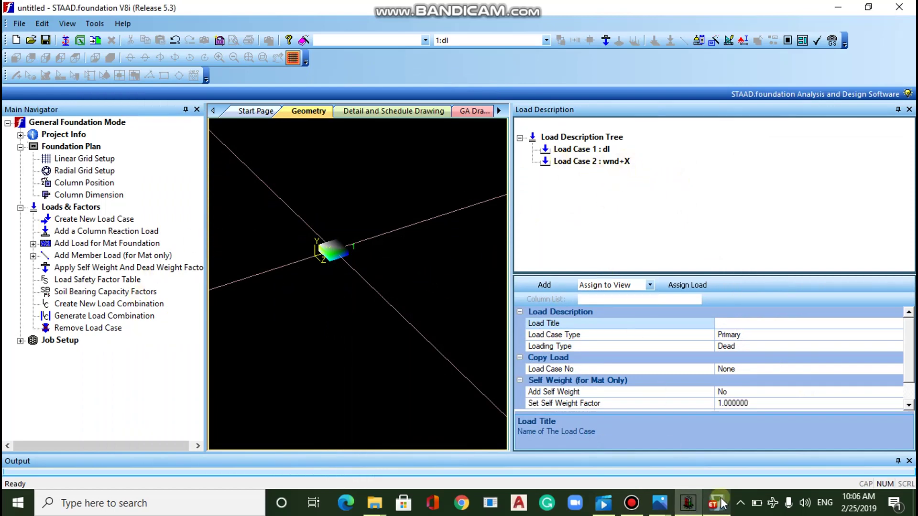
Switch to ETABS to check the model's load patterns and global X and Y axis directions, and return to STAAD.foundation
{"action": "mouse_move", "coordinate": [716, 503]}
{"action": "left_click", "coordinate": [685, 458]}
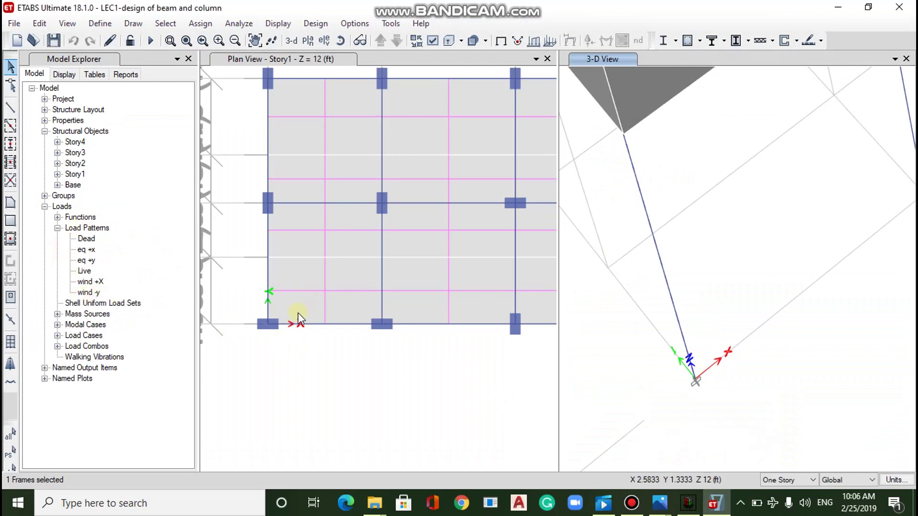
{"action": "scroll", "coordinate": [703, 385], "scroll_direction": "up", "scroll_amount": 2}
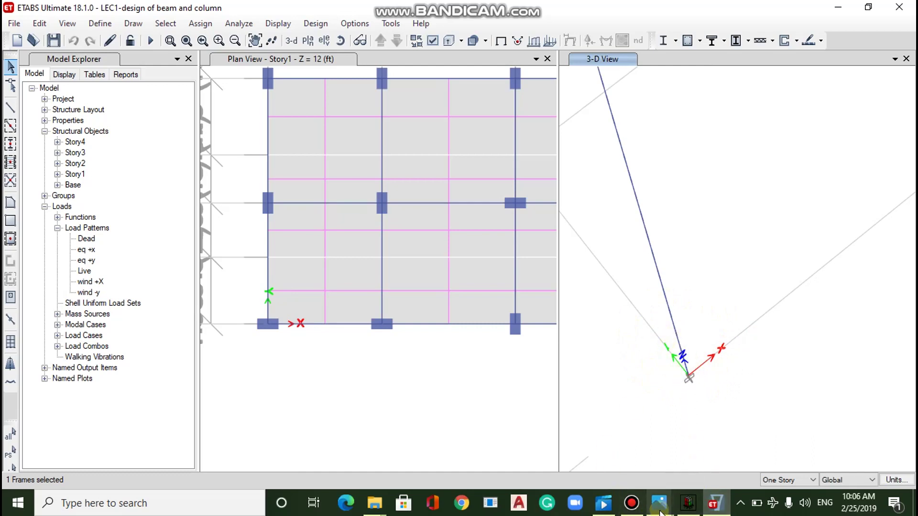
{"action": "mouse_move", "coordinate": [688, 503]}
{"action": "left_click", "coordinate": [668, 452]}
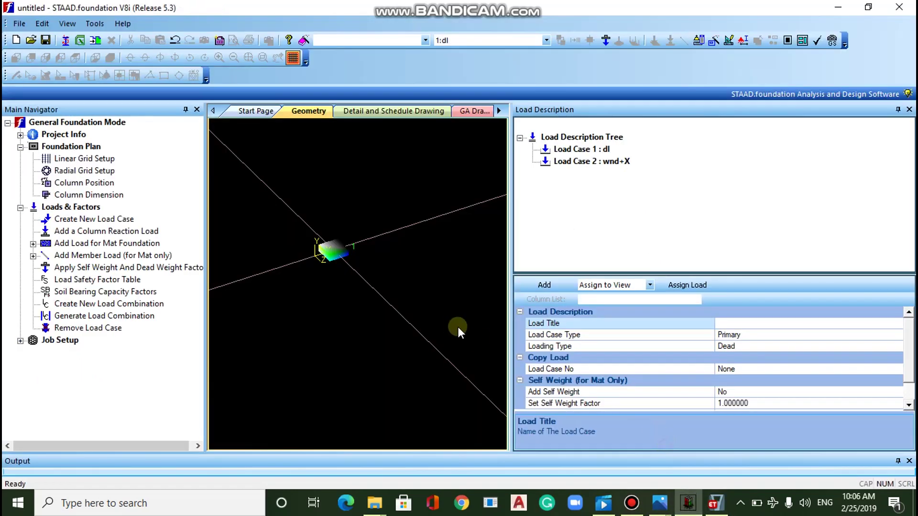
Check the axis orientation at the column in the geometry view, and activate the load title for another load case
{"action": "left_click", "coordinate": [317, 248]}
{"action": "mouse_move", "coordinate": [318, 250]}
{"action": "left_mouse_down"}
{"action": "mouse_move", "coordinate": [385, 273]}
{"action": "mouse_move", "coordinate": [383, 303]}
{"action": "left_mouse_up"}
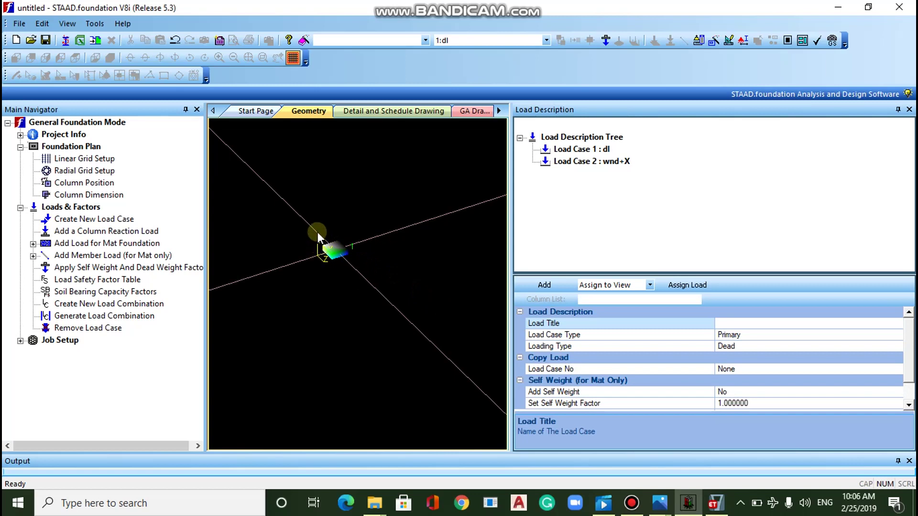
{"action": "left_click_drag", "start_coordinate": [317, 232], "coordinate": [327, 261]}
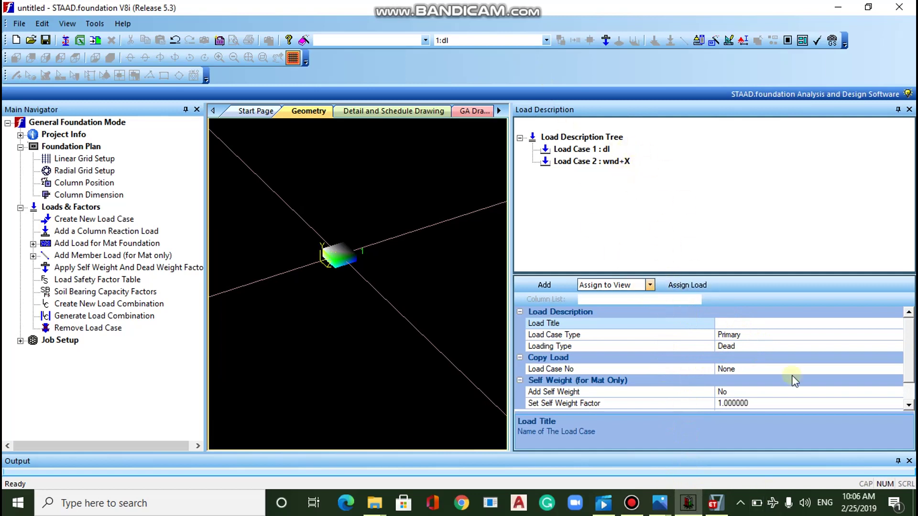
{"action": "left_click", "coordinate": [740, 325]}
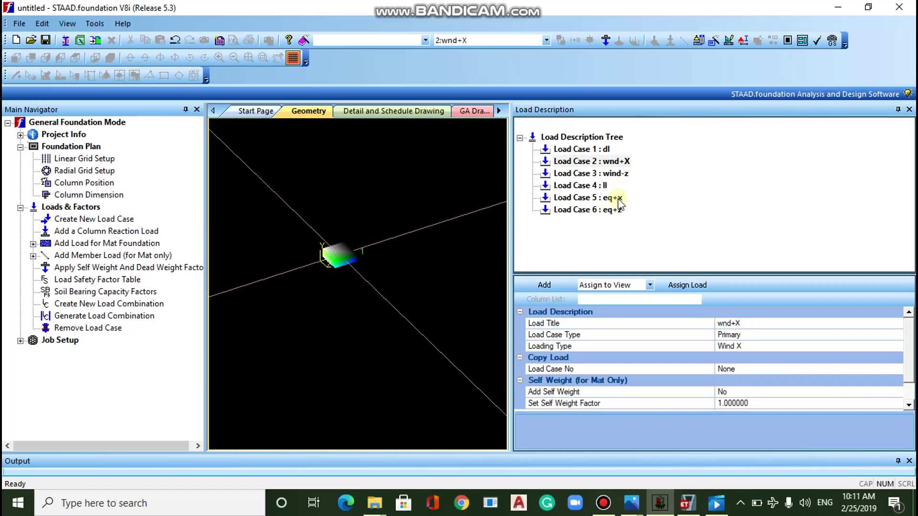
Review the dl, wnd+X and wind-z load cases and look through the load kinds that can be added to wnd+X
{"action": "left_click", "coordinate": [602, 161]}
{"action": "left_click", "coordinate": [600, 151]}
{"action": "left_click", "coordinate": [601, 176]}
{"action": "left_click", "coordinate": [603, 163]}
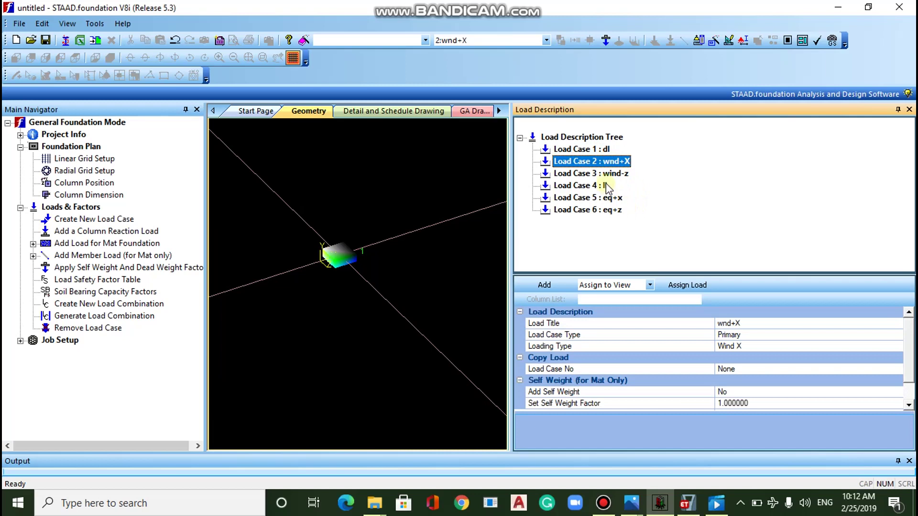
{"action": "right_click", "coordinate": [606, 164]}
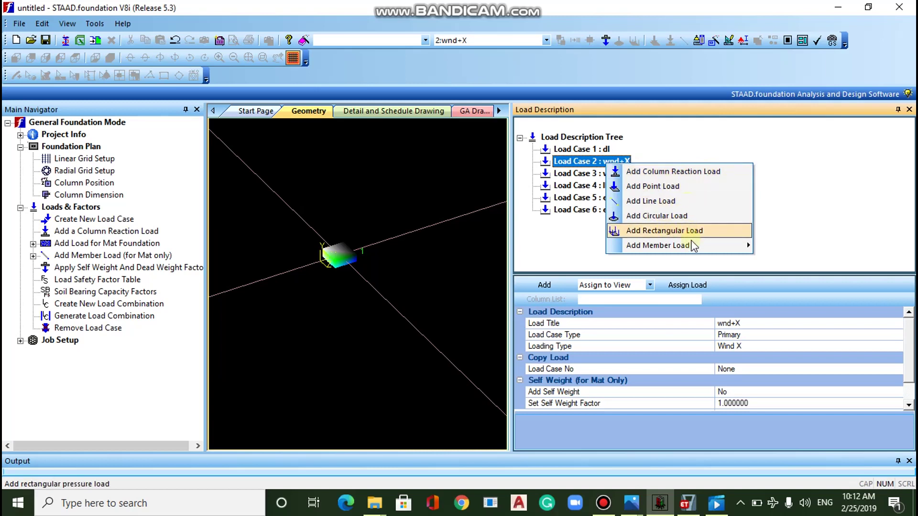
{"action": "mouse_move", "coordinate": [748, 245]}
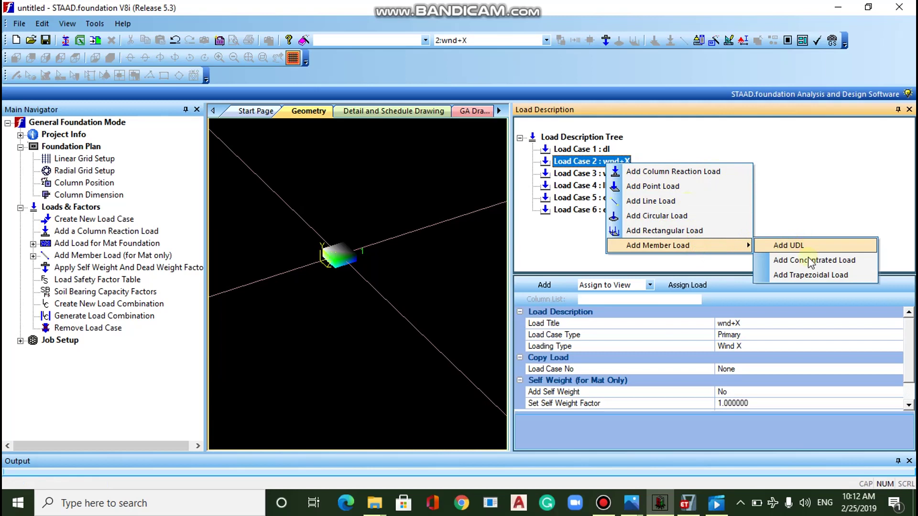
{"action": "left_click", "coordinate": [808, 198]}
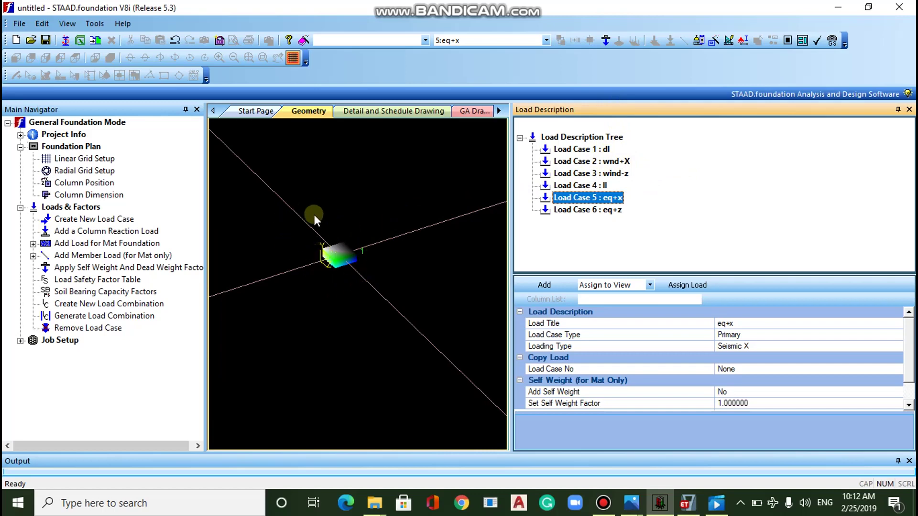
Switch to ETABS, close the Story1 plan view to keep only the 3-D view, and run the analysis
{"action": "left_click", "coordinate": [686, 504]}
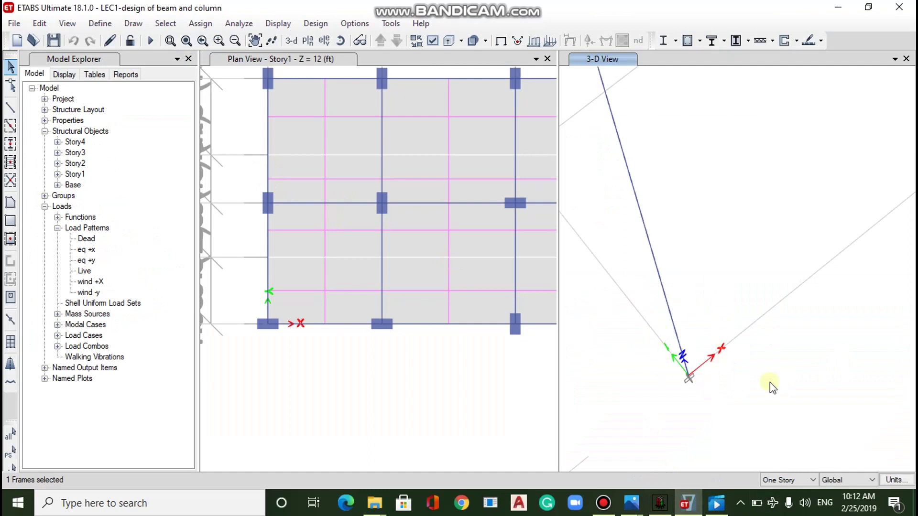
{"action": "left_click_drag", "start_coordinate": [516, 280], "coordinate": [382, 280]}
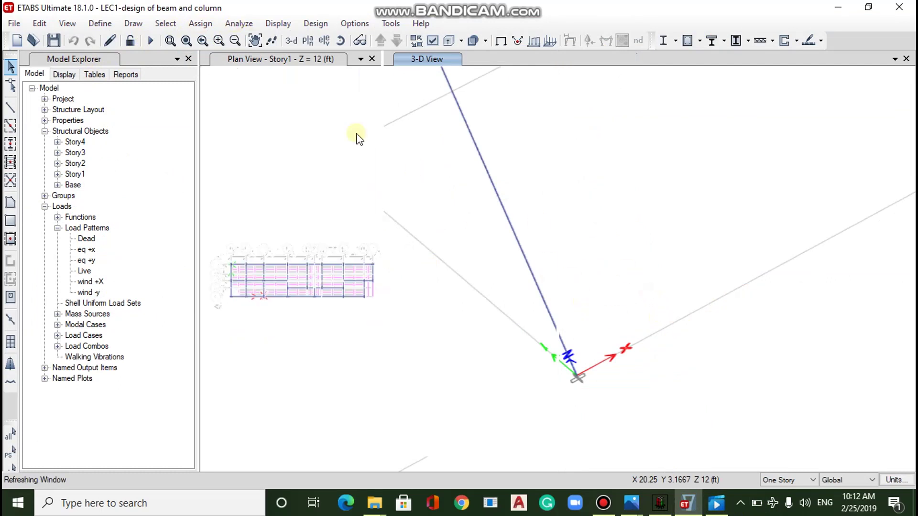
{"action": "left_click", "coordinate": [370, 57]}
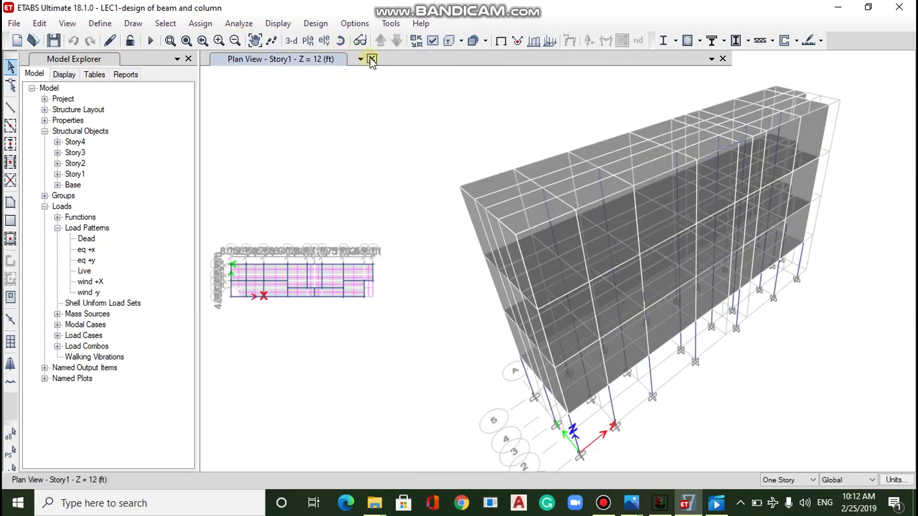
{"action": "left_click", "coordinate": [372, 59]}
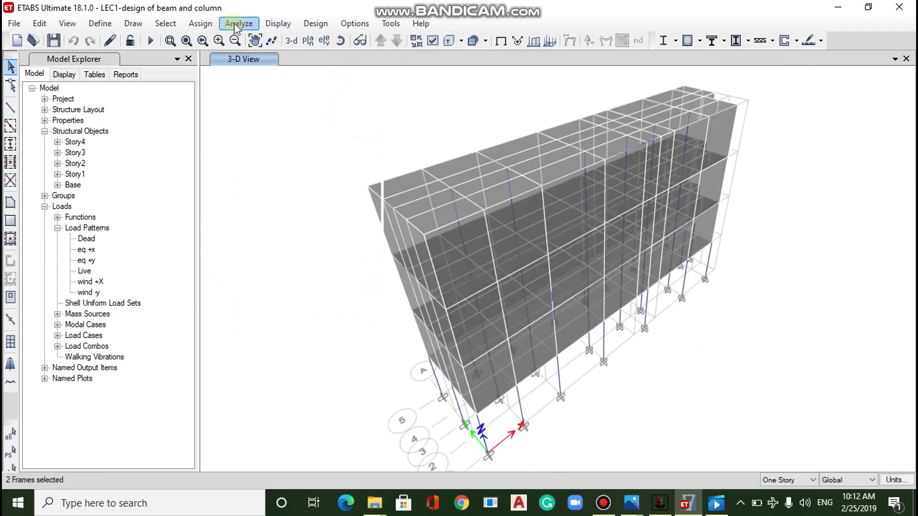
{"action": "left_click", "coordinate": [237, 23]}
{"action": "key", "text": "F5"}
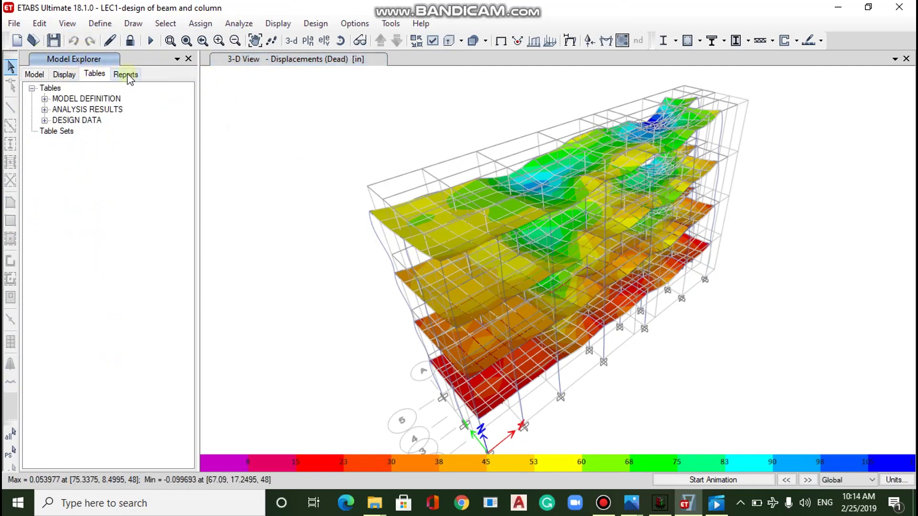
Show the Joint Design Reactions table from the joint output of the analysis results
{"action": "left_click", "coordinate": [45, 109]}
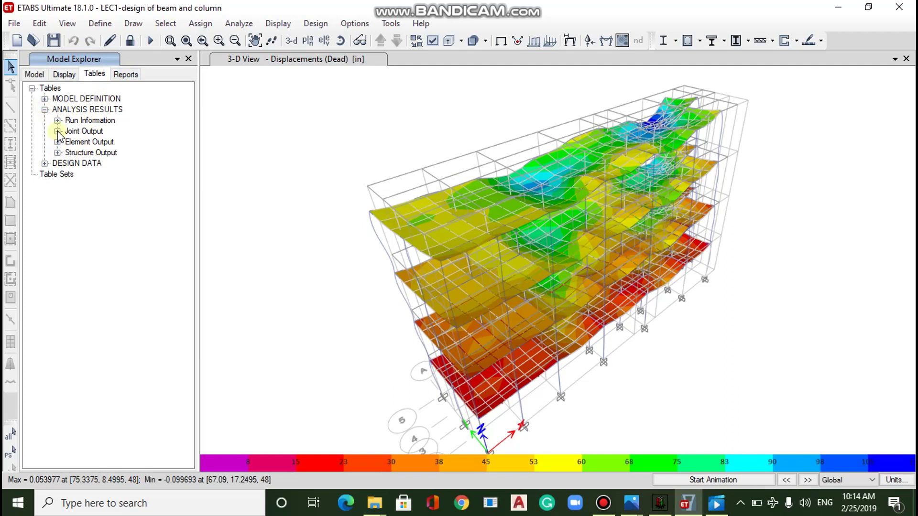
{"action": "left_click", "coordinate": [58, 132]}
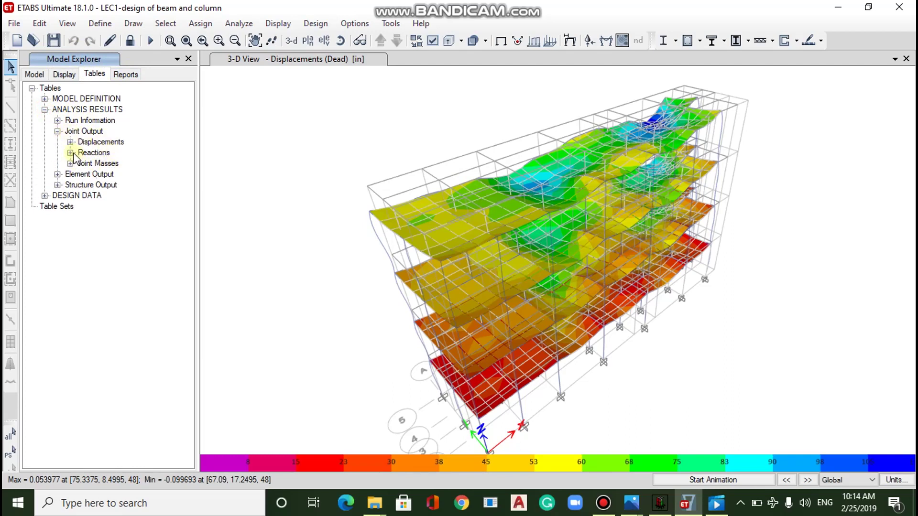
{"action": "left_click", "coordinate": [71, 153]}
{"action": "left_click", "coordinate": [163, 176]}
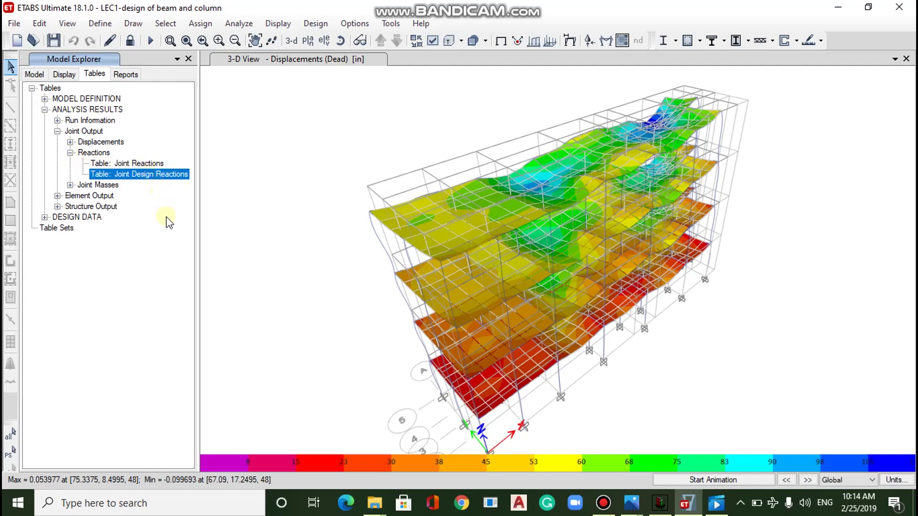
{"action": "right_click", "coordinate": [119, 175]}
{"action": "left_click", "coordinate": [140, 184]}
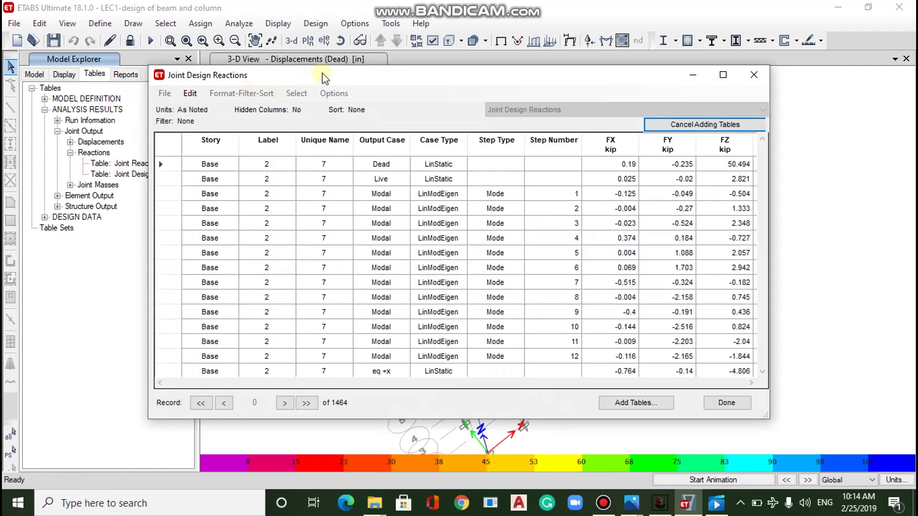
Move the reactions table out of the way and inspect the joints of the corner column at the origin for their label
{"action": "left_click_drag", "start_coordinate": [325, 75], "coordinate": [180, 484]}
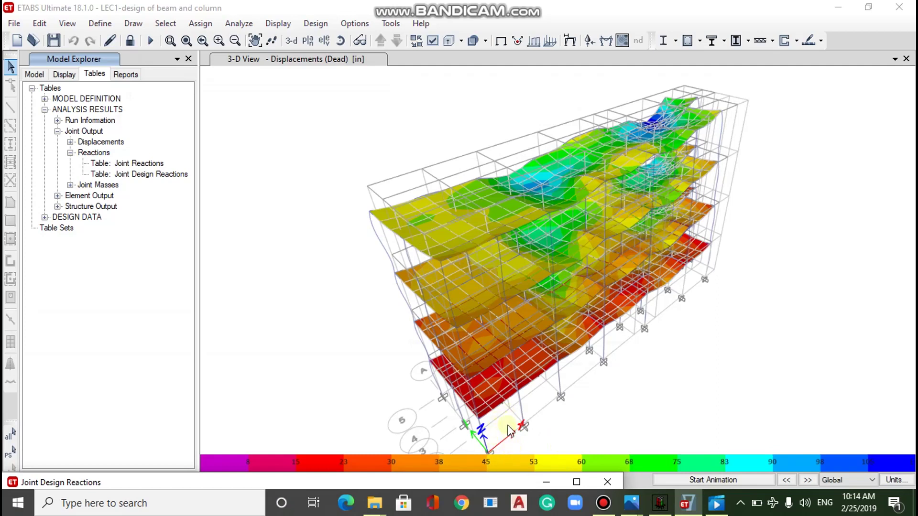
{"action": "scroll", "coordinate": [508, 430], "scroll_direction": "up", "scroll_amount": 5}
{"action": "right_click", "coordinate": [531, 279]}
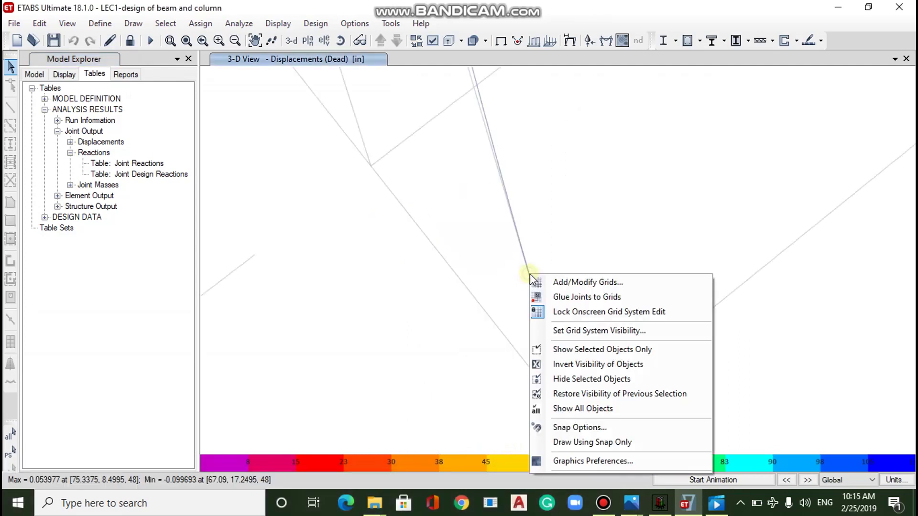
{"action": "left_click", "coordinate": [525, 262]}
{"action": "right_click", "coordinate": [525, 262]}
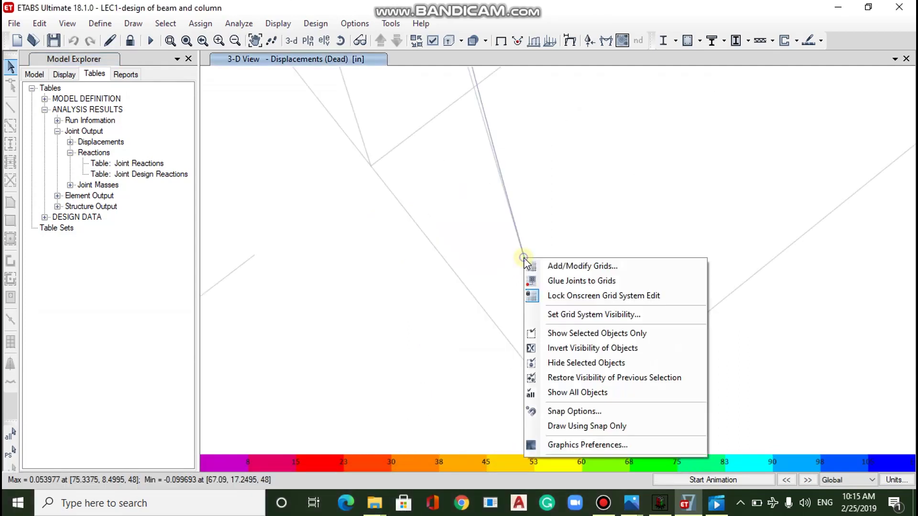
{"action": "left_click", "coordinate": [545, 239]}
{"action": "scroll", "coordinate": [521, 297], "scroll_direction": "down", "scroll_amount": 3}
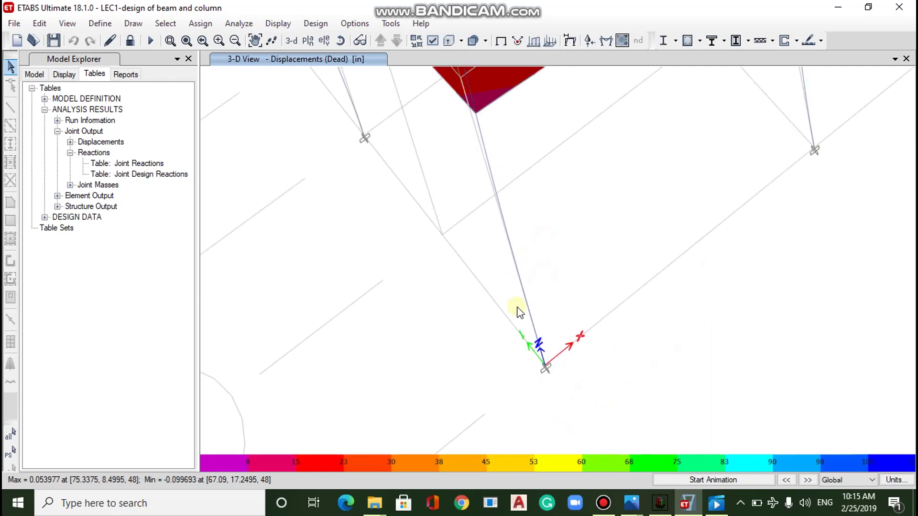
{"action": "scroll", "coordinate": [521, 272], "scroll_direction": "up", "scroll_amount": 3}
{"action": "scroll", "coordinate": [484, 321], "scroll_direction": "up", "scroll_amount": 2}
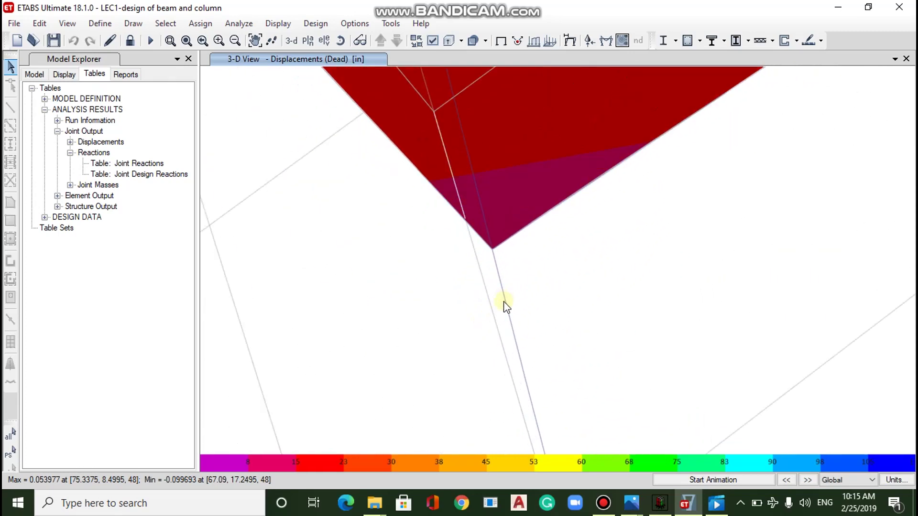
{"action": "mouse_move", "coordinate": [494, 251]}
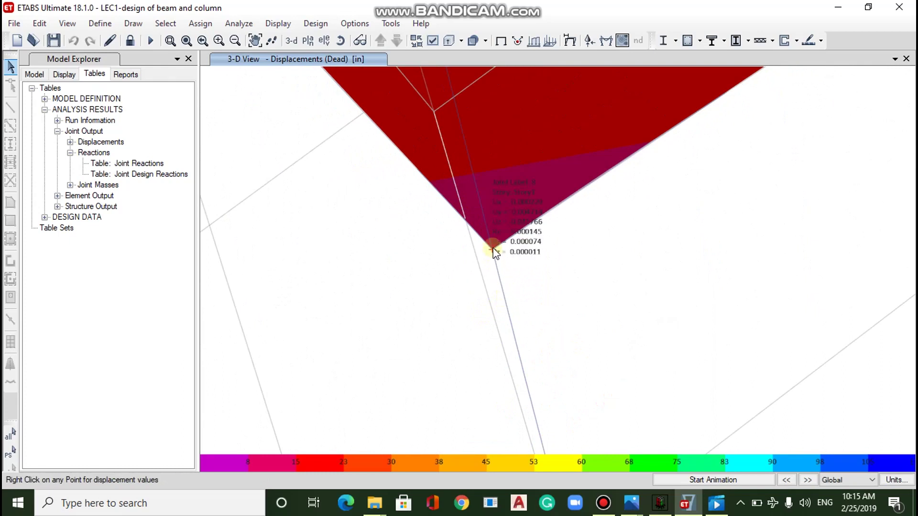